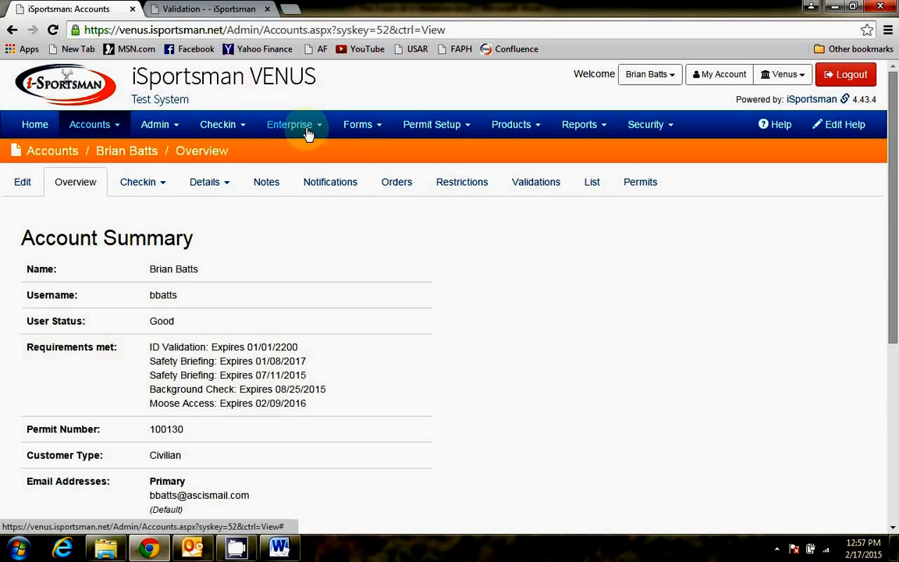
Open the account's validations and examine the validation types and start date calendar for a new account validation, closing the form without saving.
left_click(525, 194)
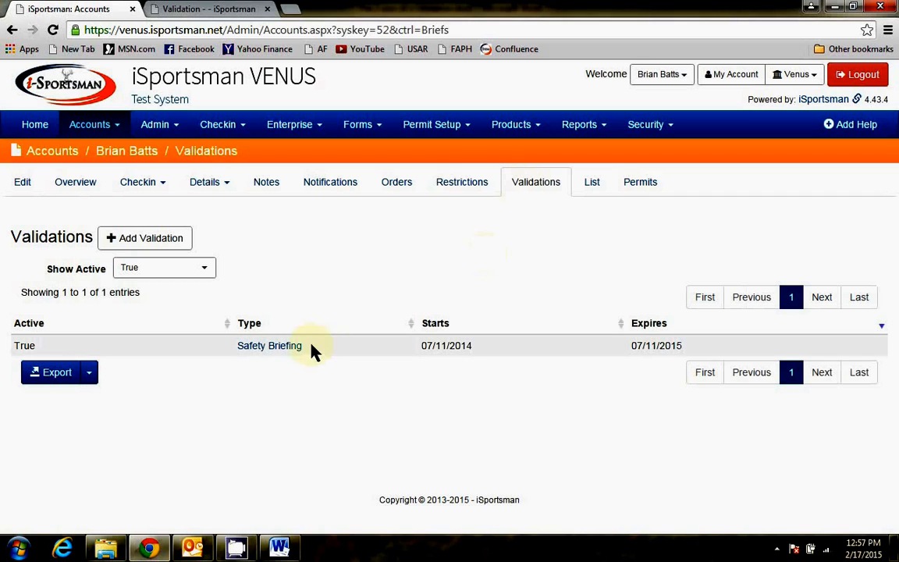
left_click(145, 242)
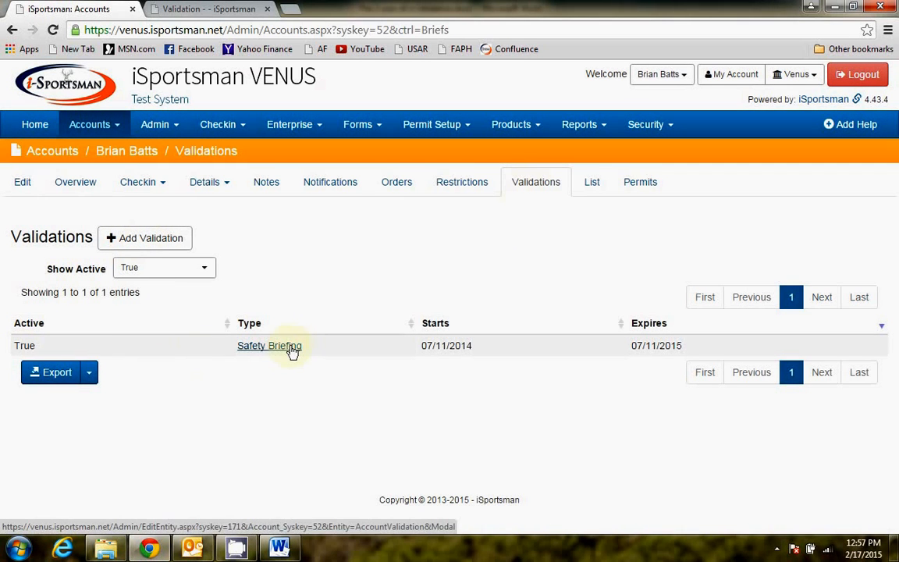
left_click(171, 239)
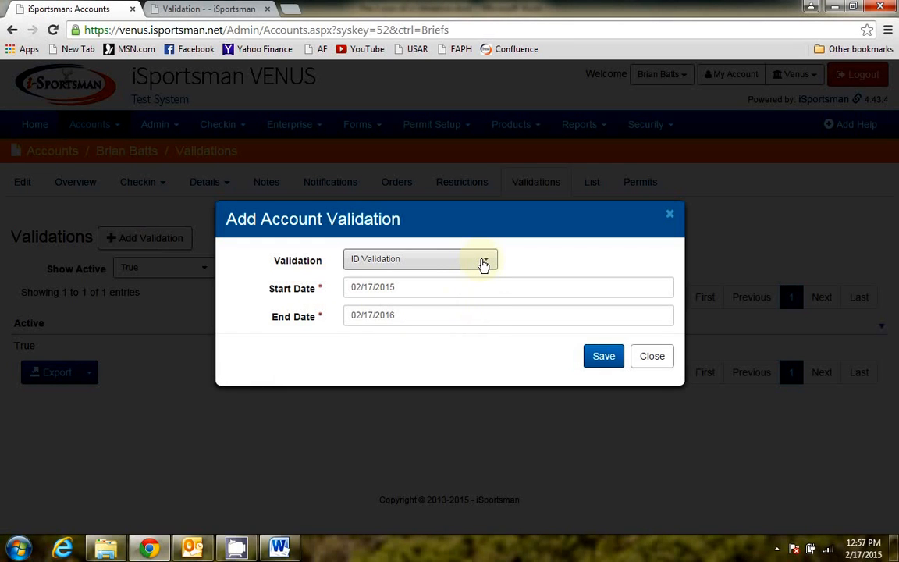
left_click(483, 262)
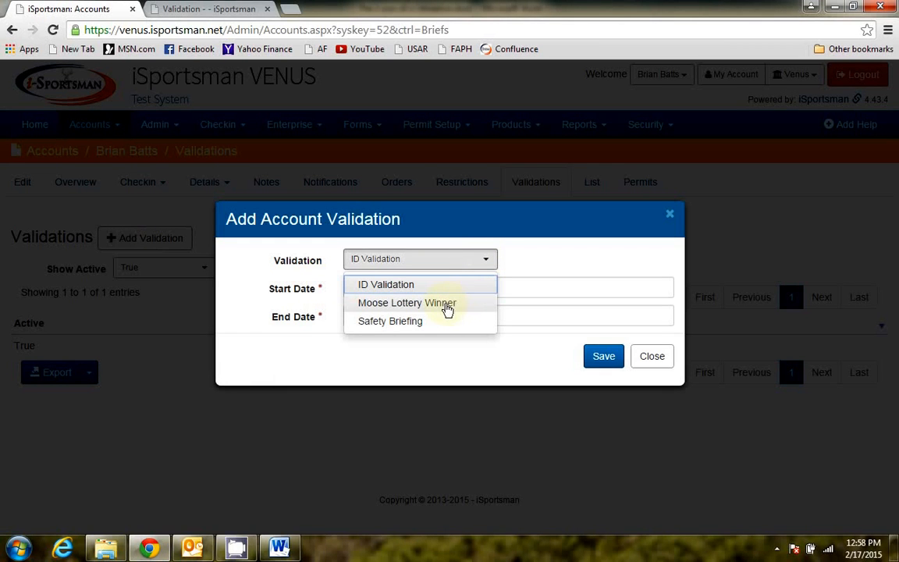
left_click(377, 286)
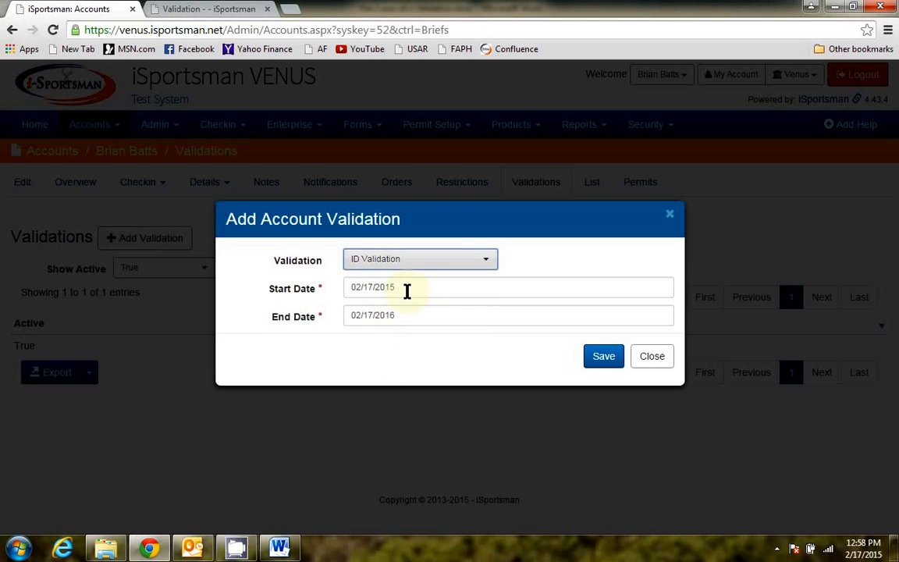
left_click(406, 291)
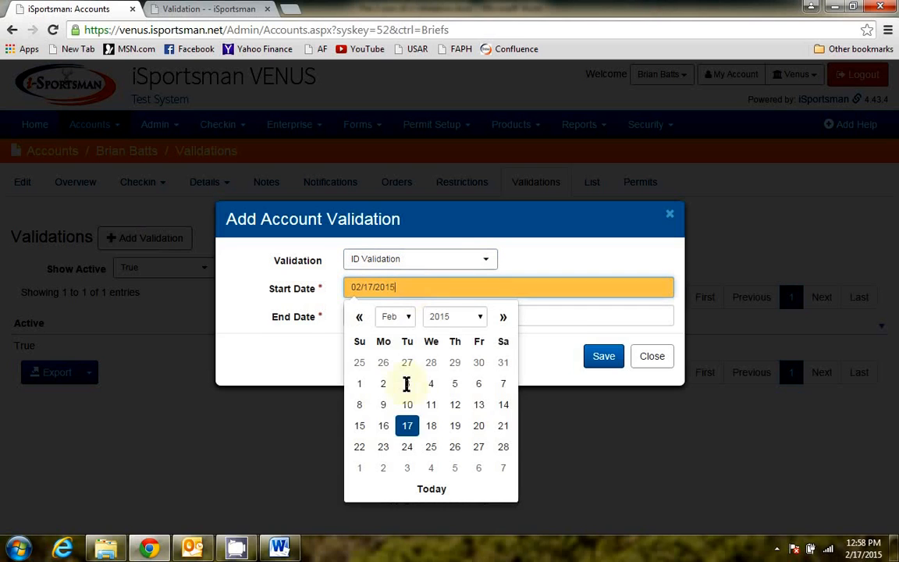
left_click(283, 361)
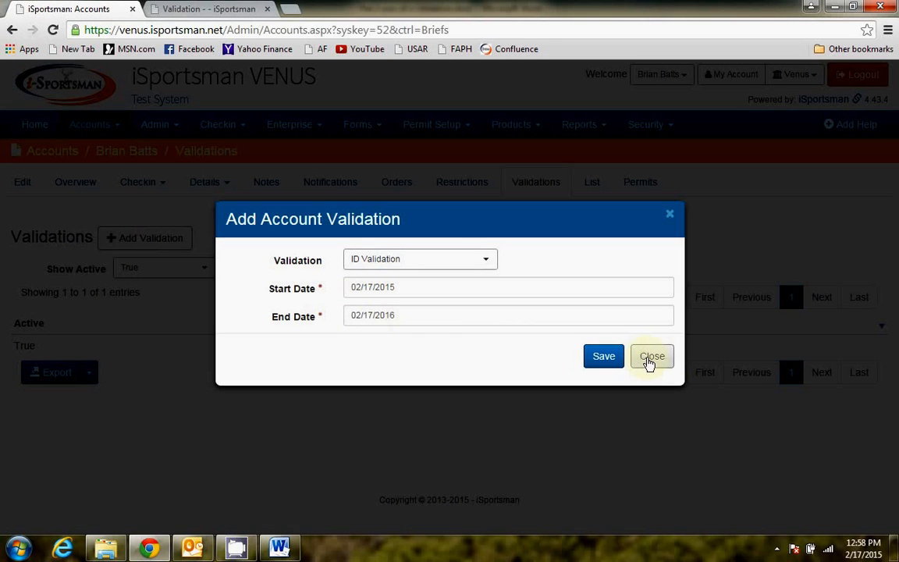
left_click(650, 361)
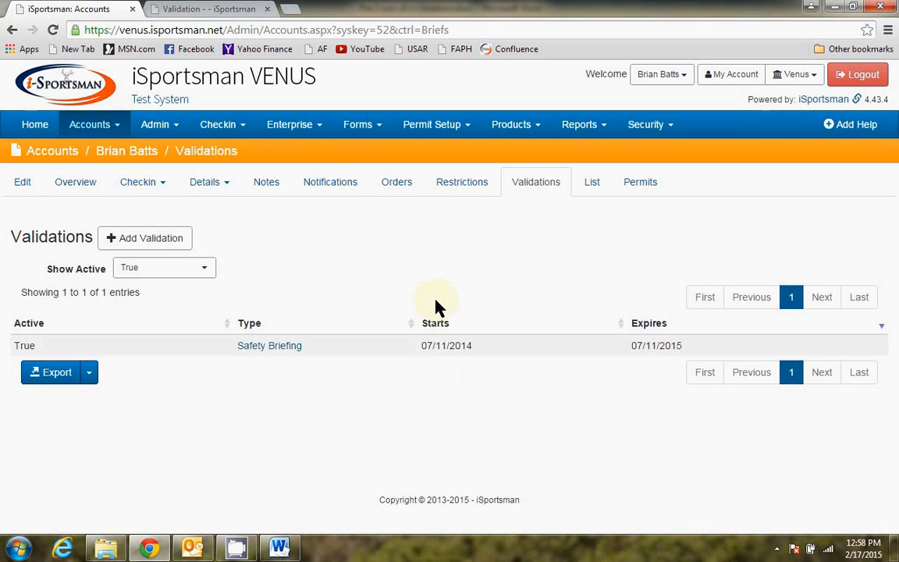
Consult The 3 Uses of a Validation document in Word, and open the Hunting Permit schedule for editing back in Chrome.
left_click(279, 548)
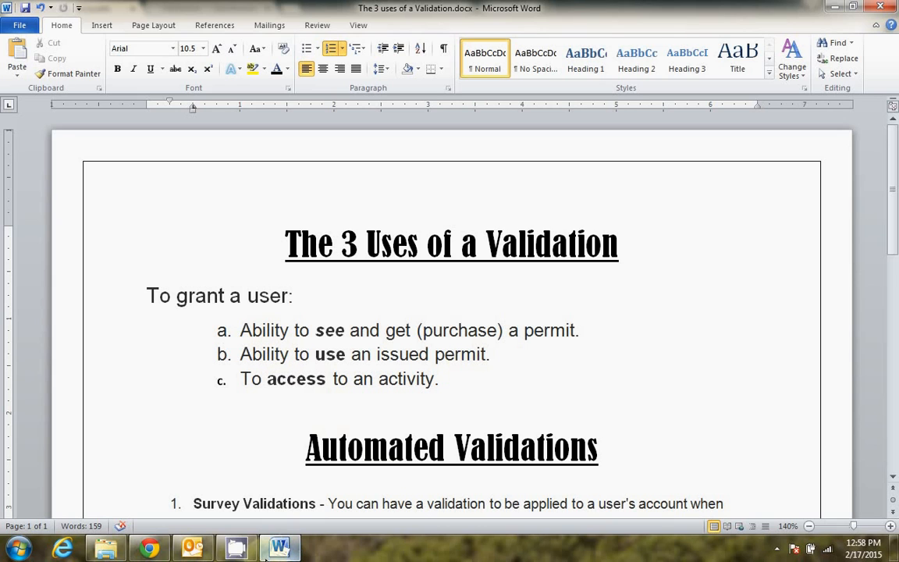
left_click(149, 549)
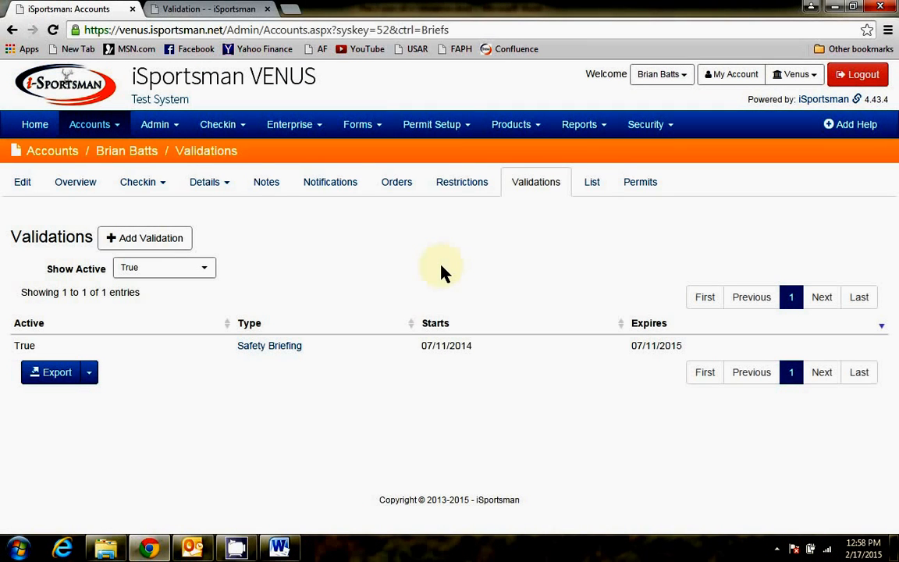
left_click(428, 125)
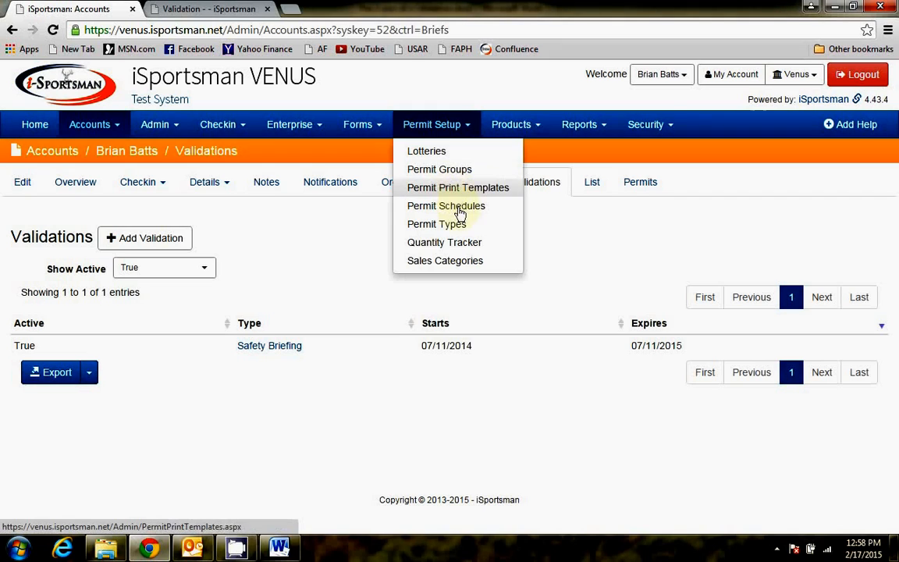
left_click(460, 209)
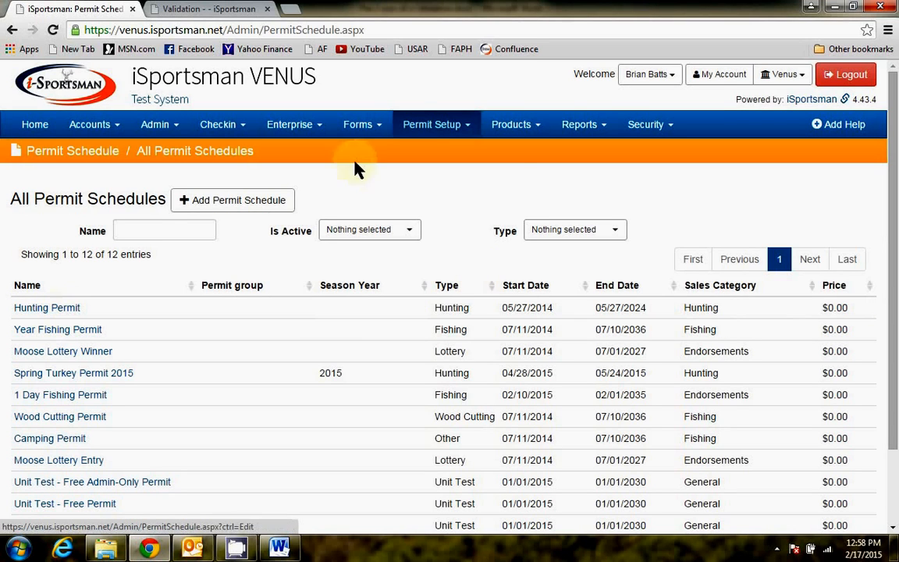
left_click(418, 131)
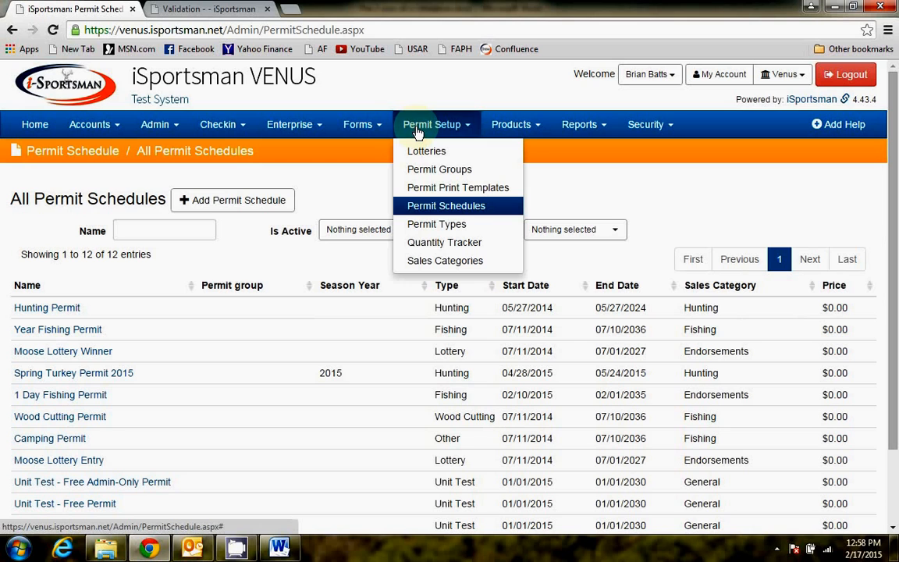
left_click(67, 312)
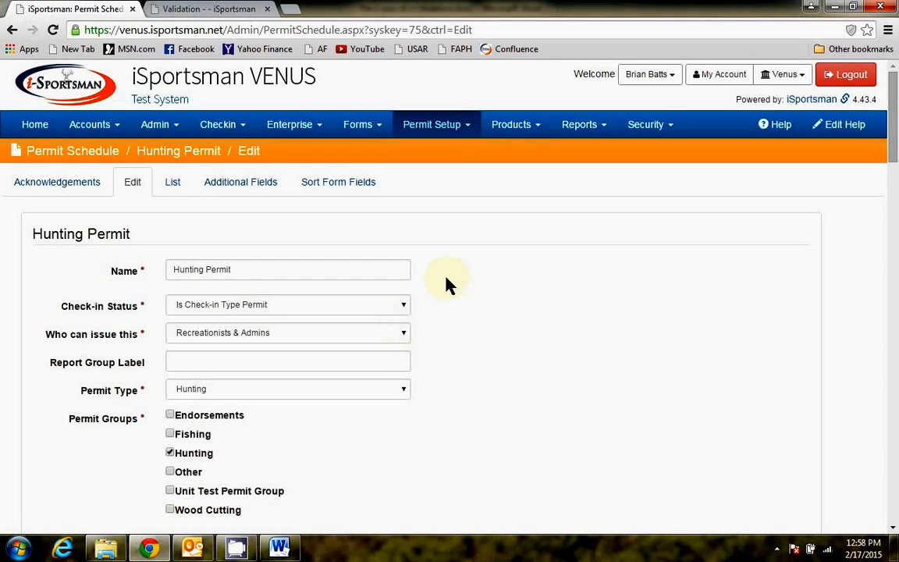
Require ID Validation for the Hunting Permit, enable hiding the permit when any required validations are missing, and save the changes.
scroll(446, 285, "down", 10)
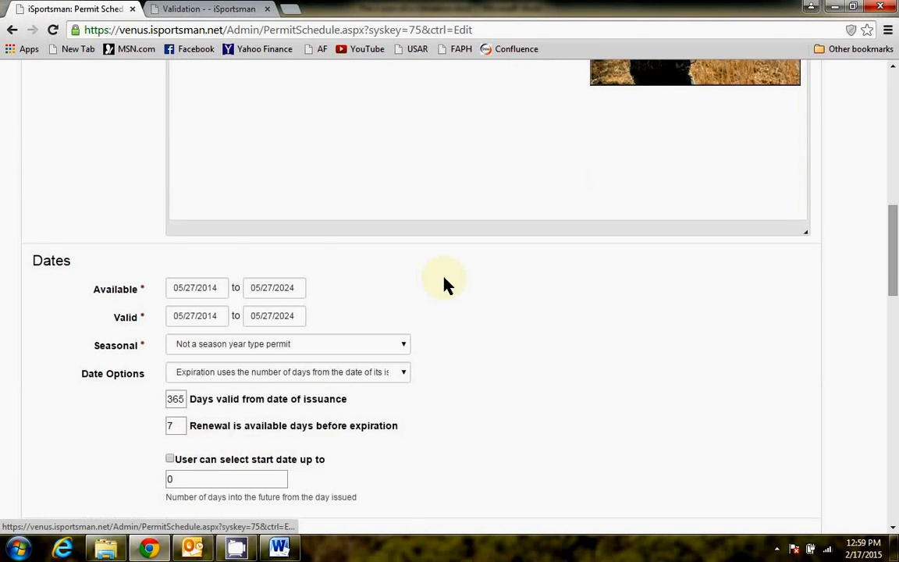
scroll(446, 285, "down", 5)
scroll(443, 286, "down", 4)
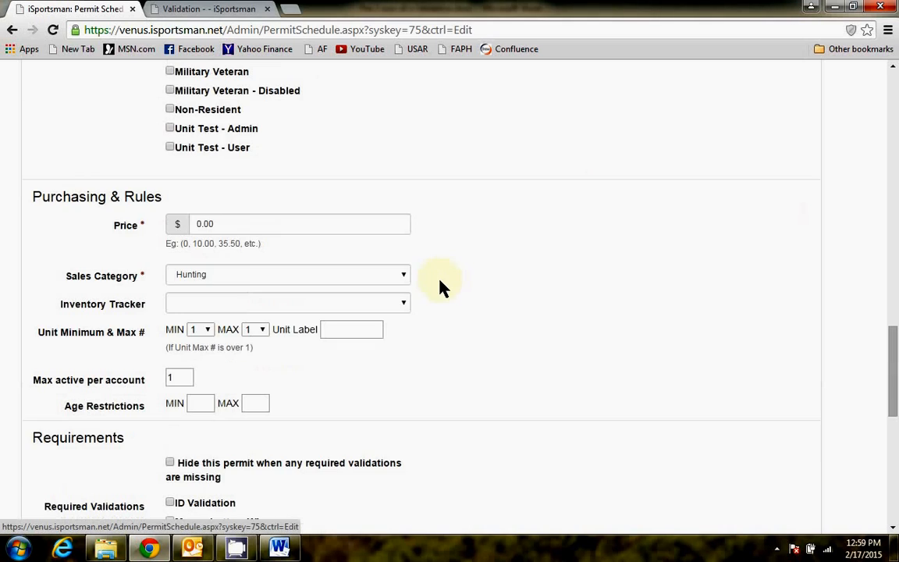
scroll(441, 287, "down", 8)
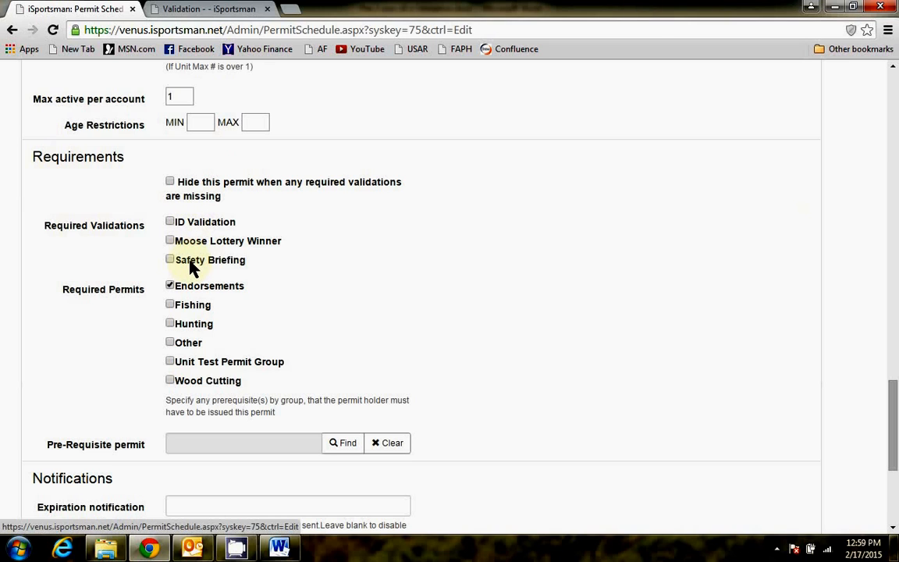
left_click(171, 223)
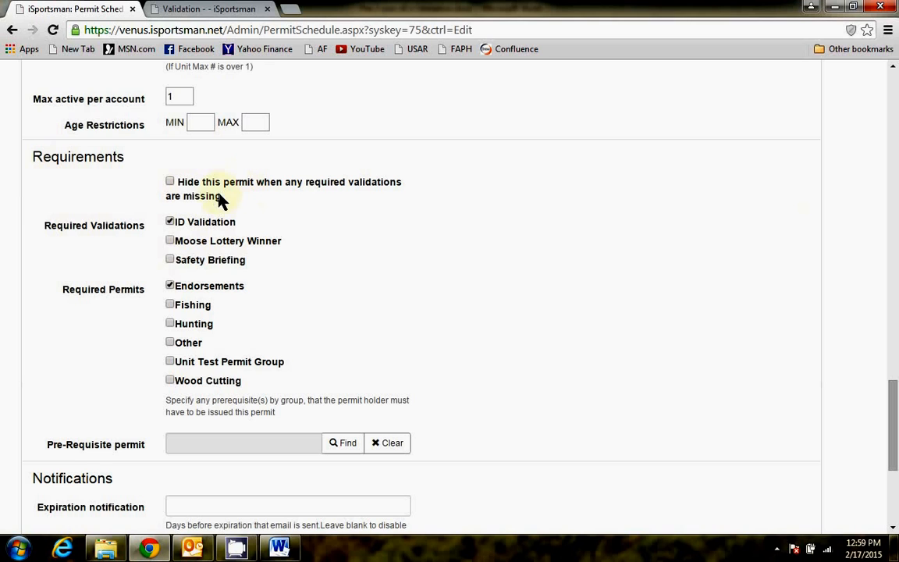
left_click(170, 184)
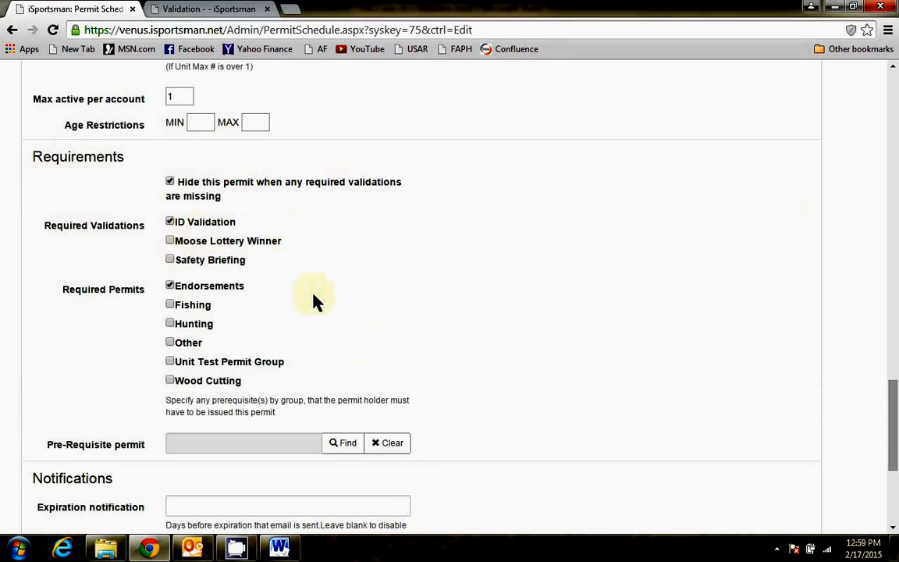
scroll(355, 359, "down", 3)
left_click(200, 475)
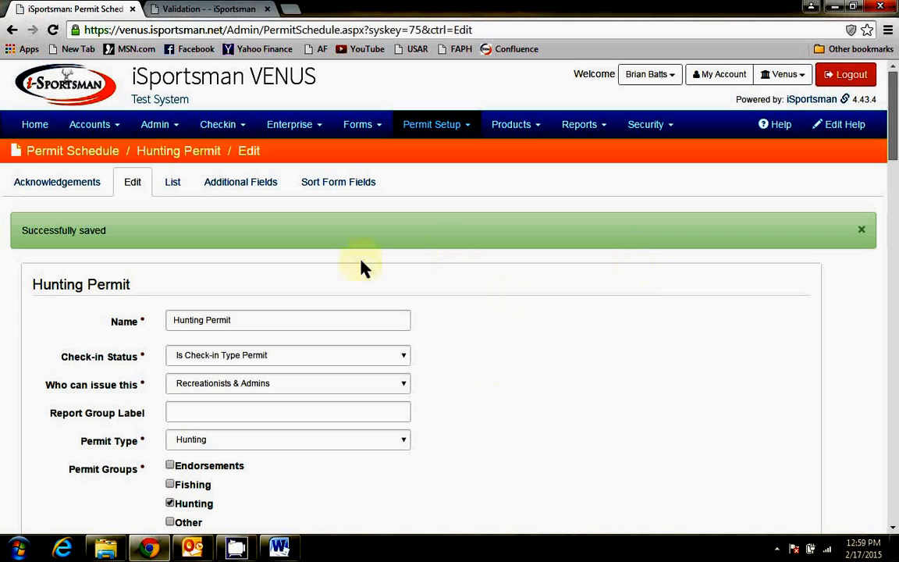
Switch to the personal account view and look through the available permits for the Hunting Permit.
left_click(722, 76)
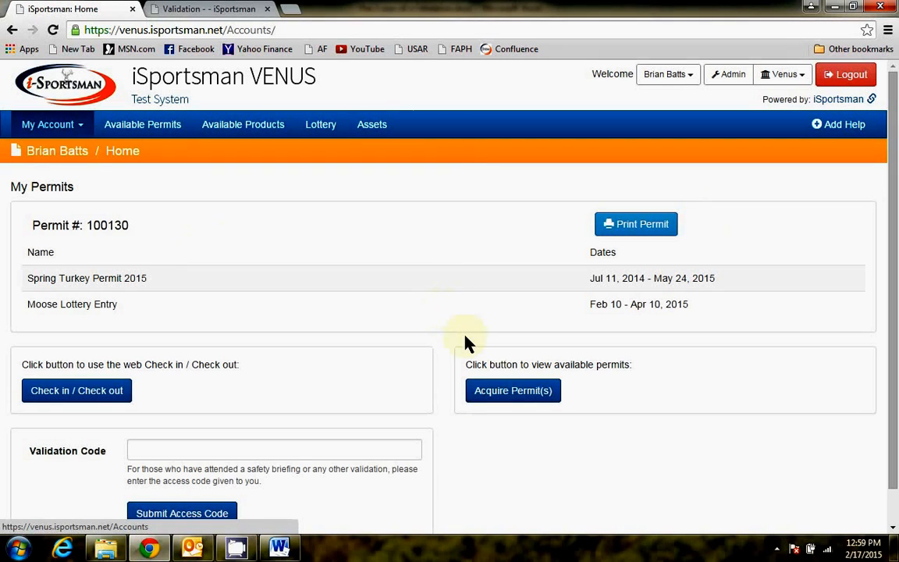
left_click(498, 392)
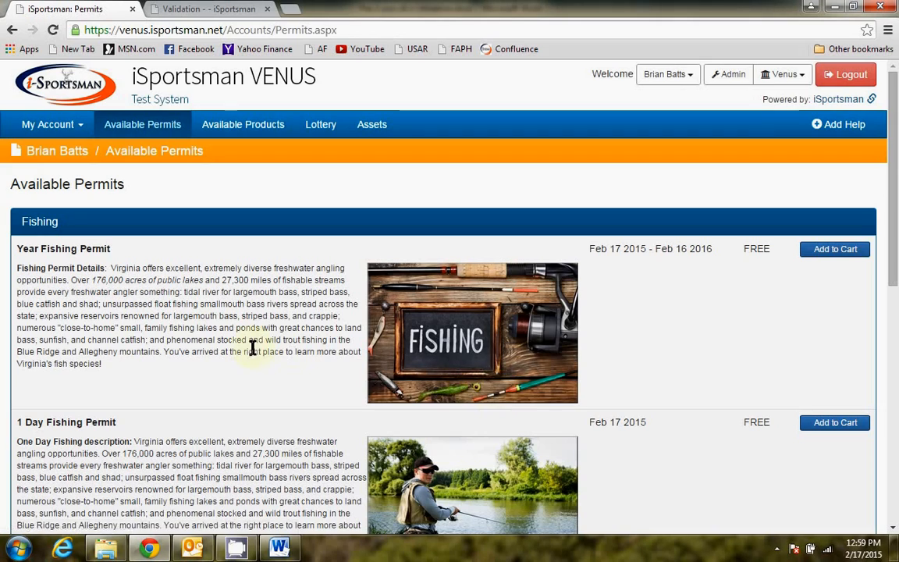
scroll(257, 316, "down", 3)
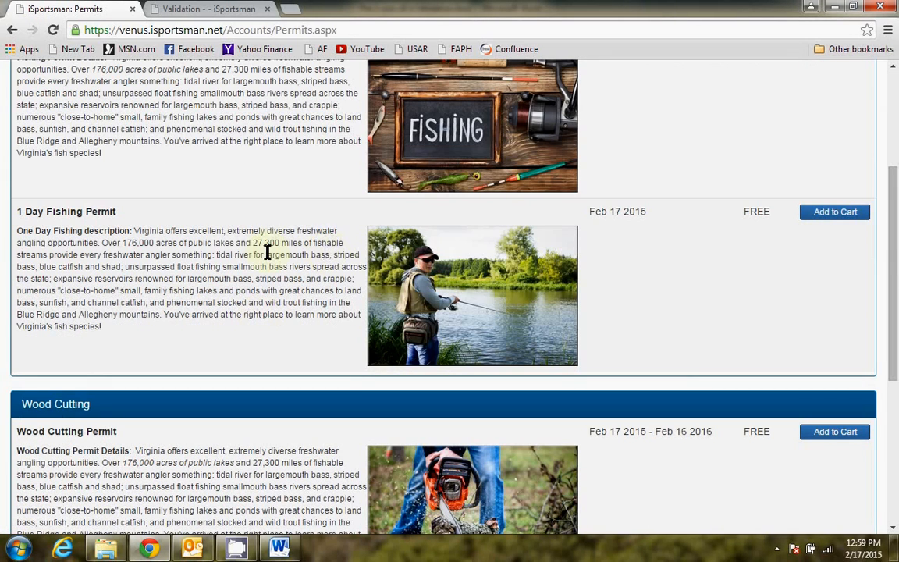
scroll(267, 252, "down", 4)
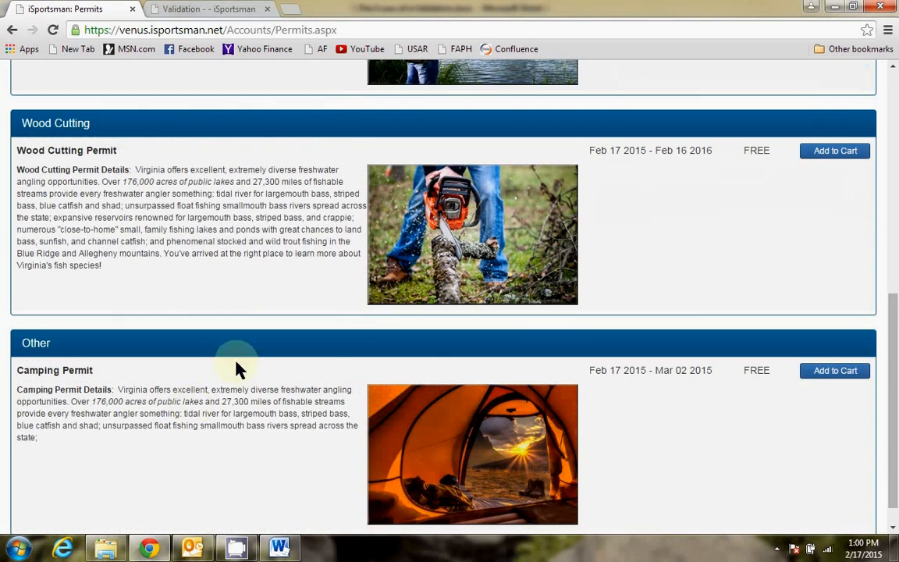
scroll(239, 359, "up", 7)
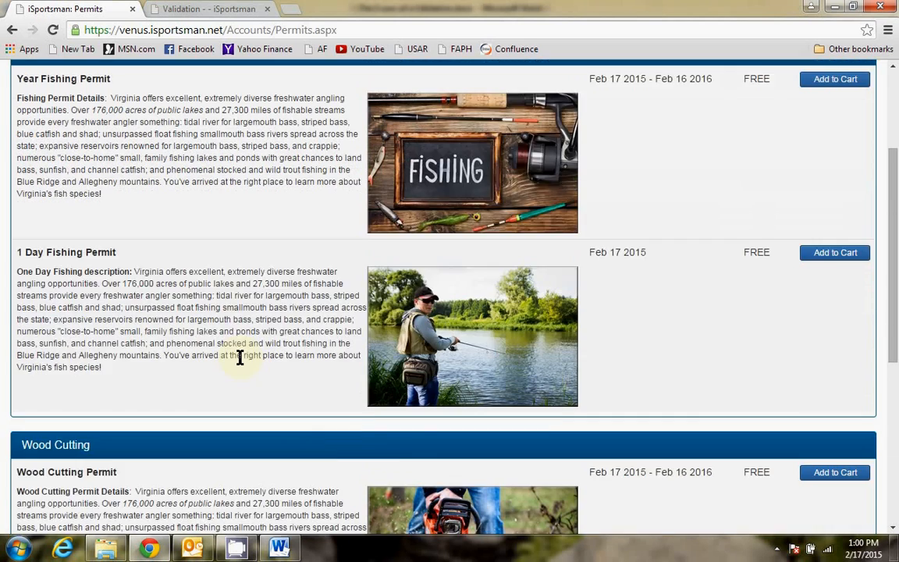
scroll(239, 355, "up", 1)
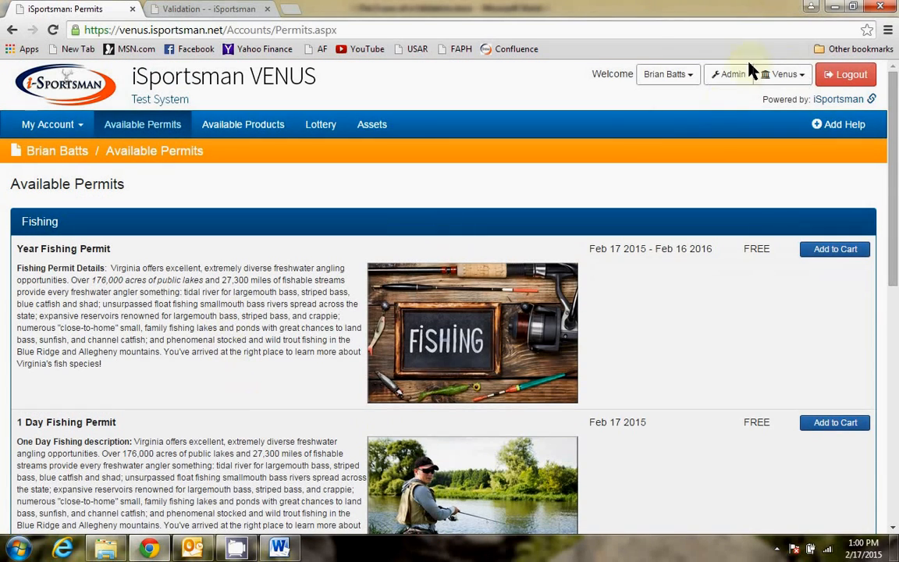
Return to the admin side and reopen the Hunting Permit schedule for editing.
left_click(727, 81)
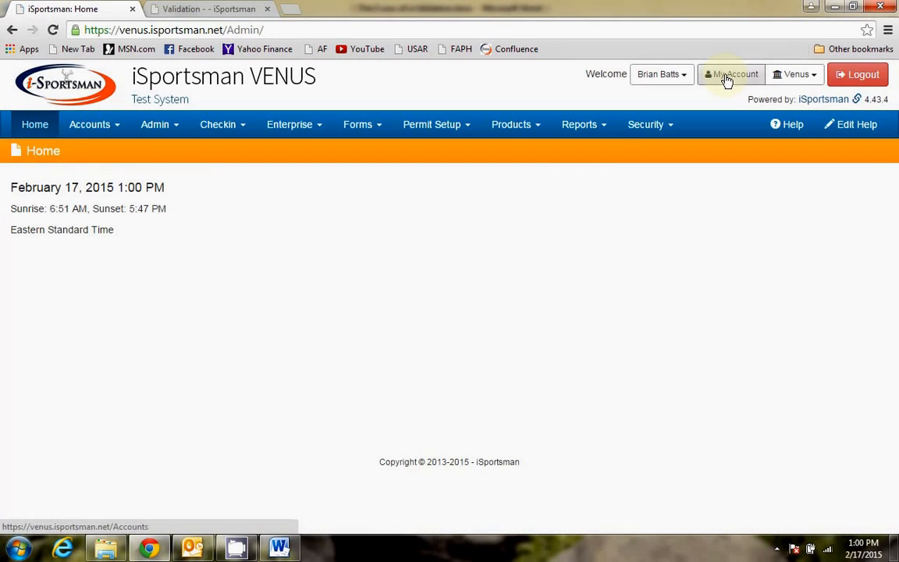
left_click(429, 125)
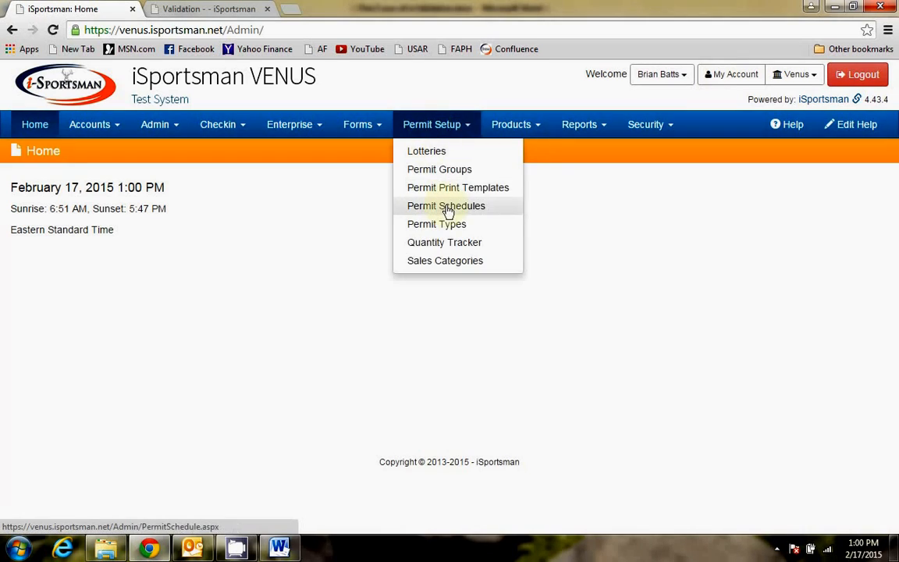
left_click(441, 205)
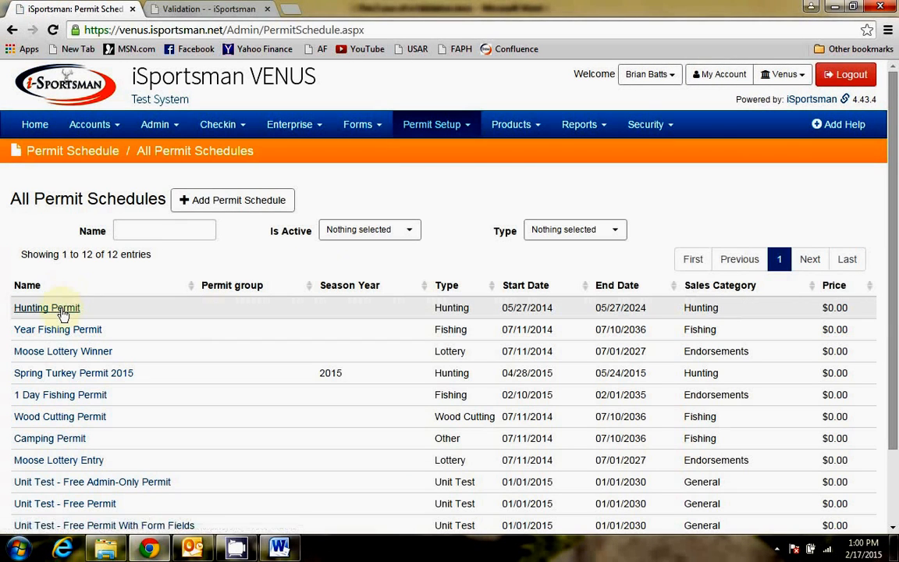
left_click(62, 310)
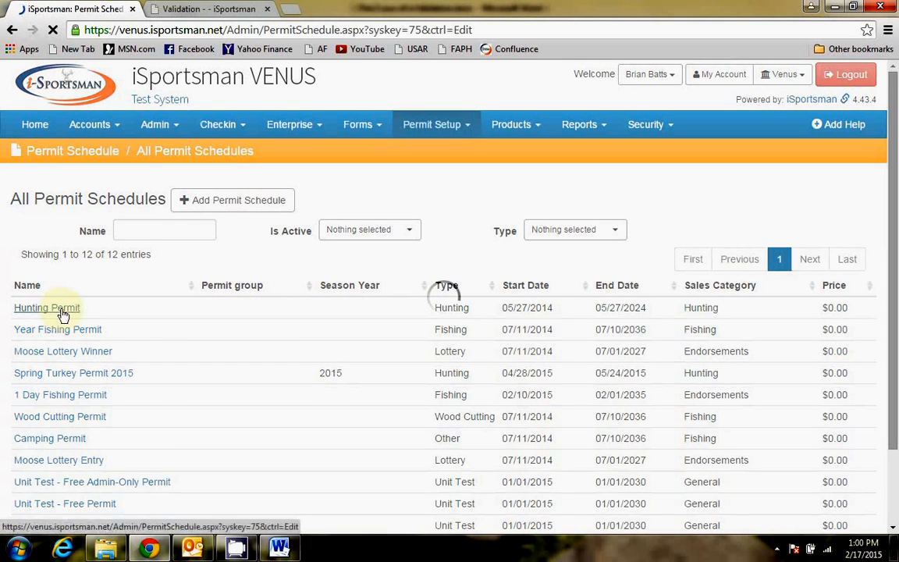
Turn off hiding the Hunting Permit when any required validations are missing, and save the changes.
scroll(400, 312, "down", 8)
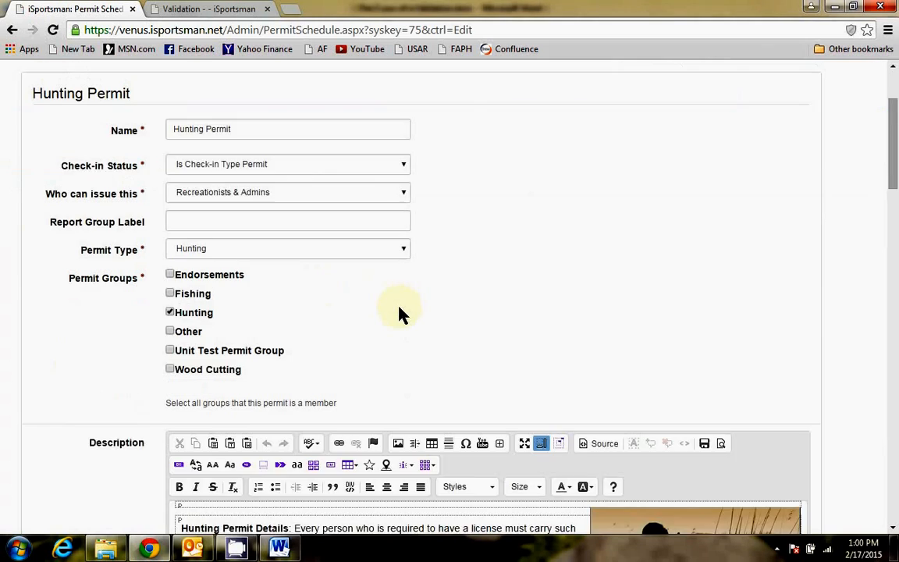
scroll(394, 314, "down", 5)
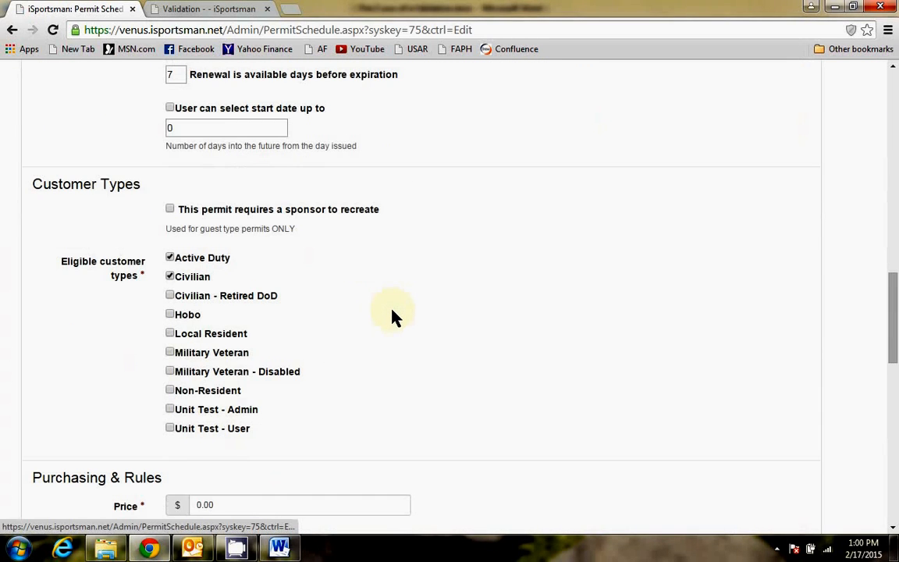
scroll(250, 301, "down", 6)
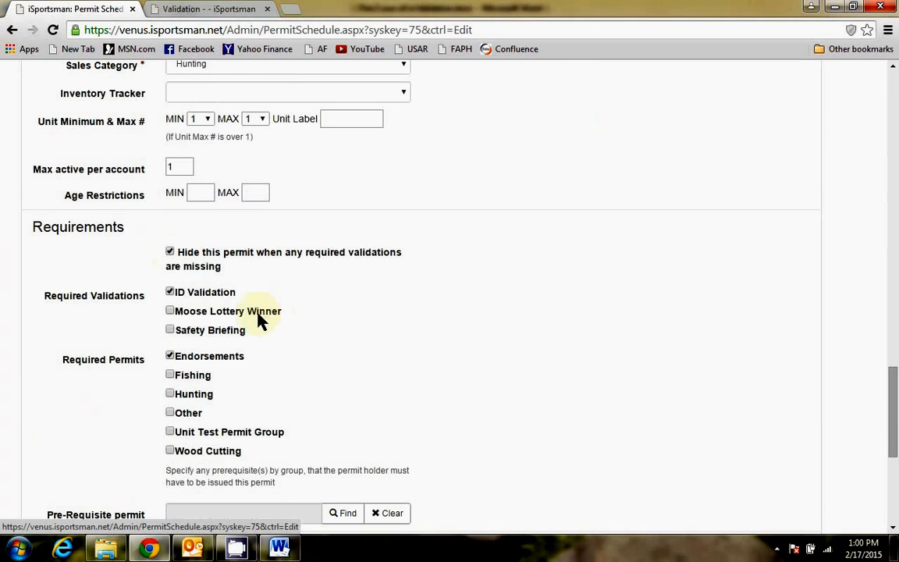
left_click(169, 252)
scroll(427, 315, "down", 2)
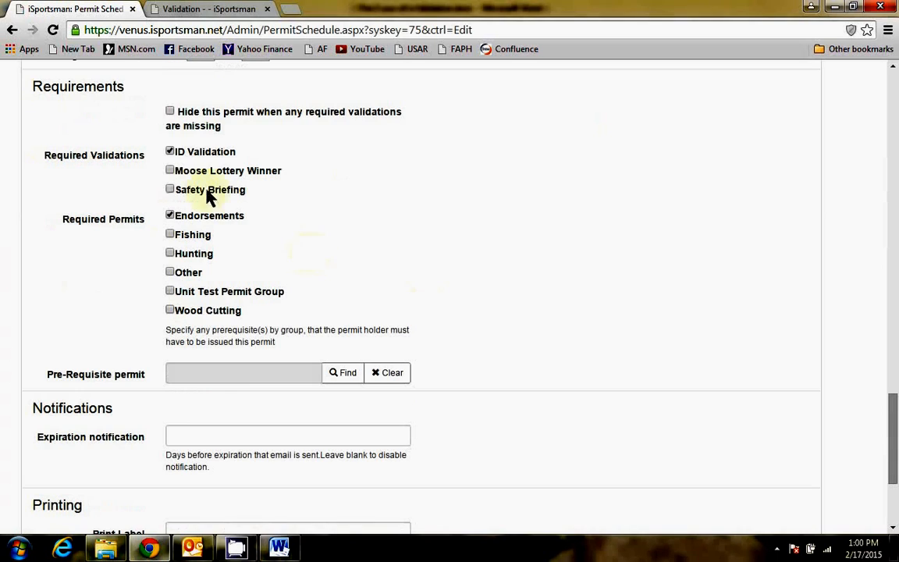
scroll(381, 316, "down", 3)
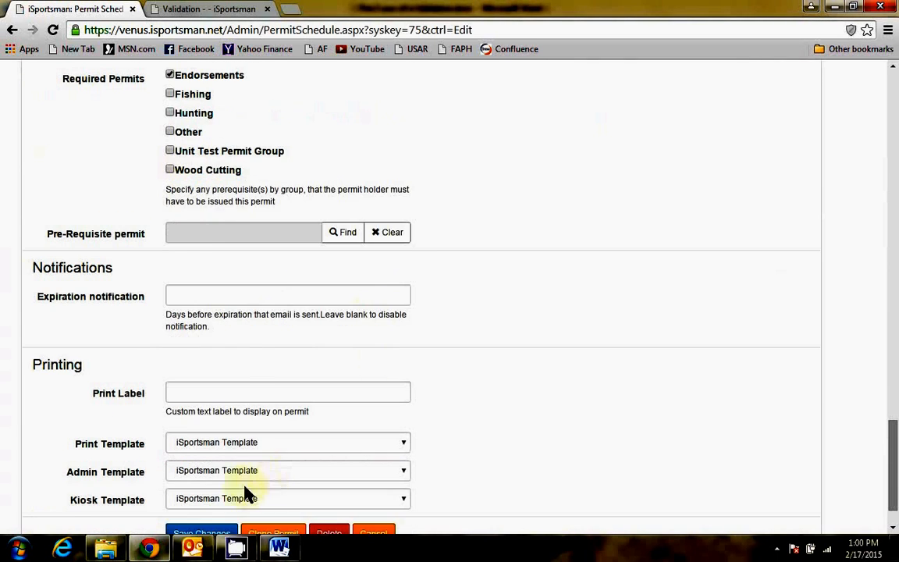
left_click(203, 478)
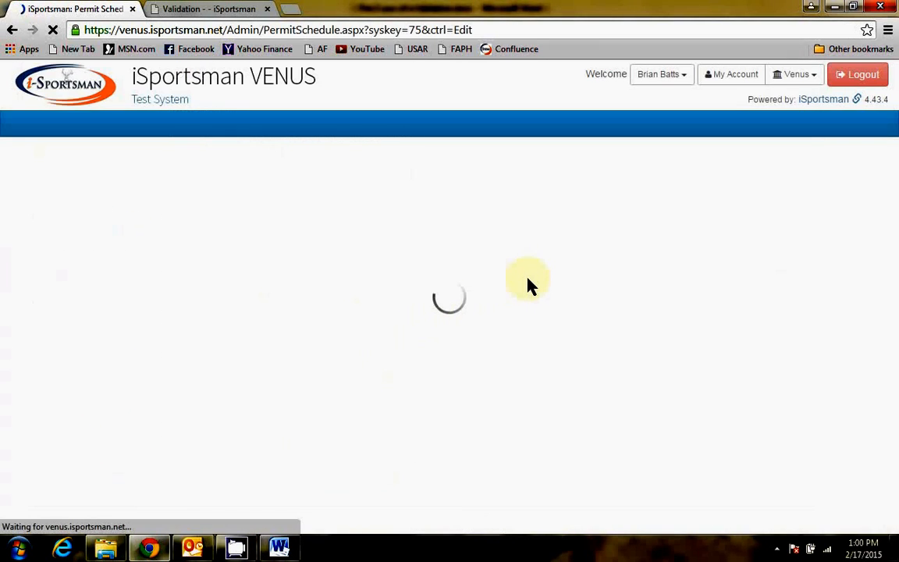
Switch to the personal account's available permits, try adding the Hunting Permit to the cart, and look through the listed permits.
left_click(723, 75)
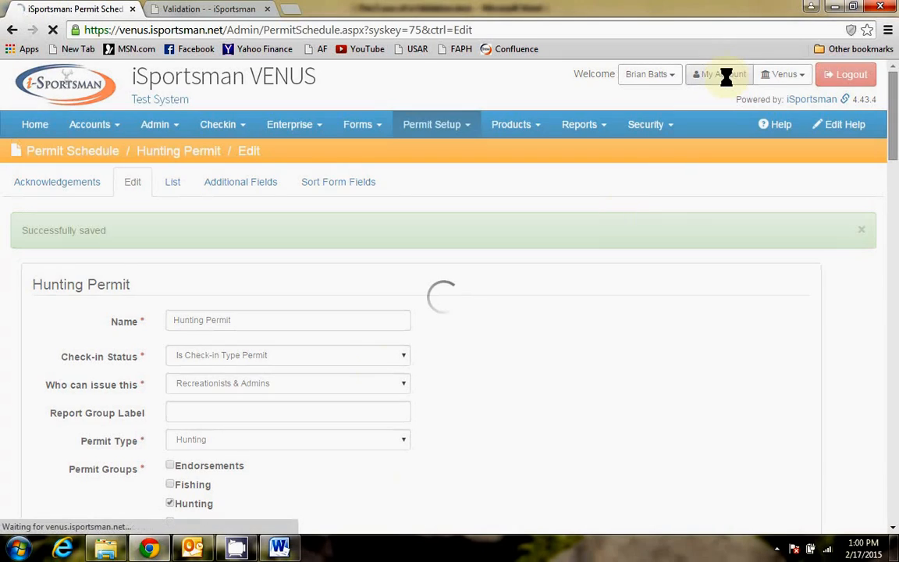
left_click(520, 392)
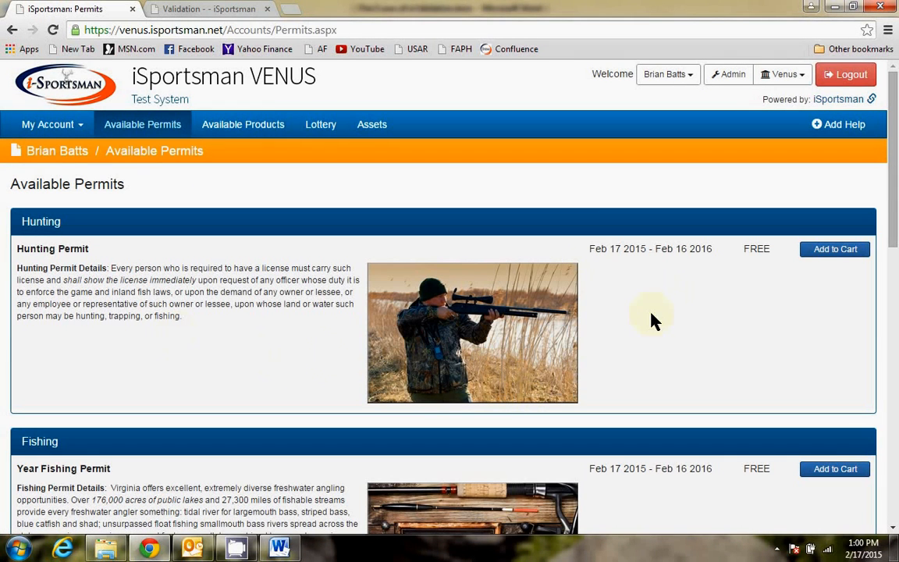
left_click(833, 253)
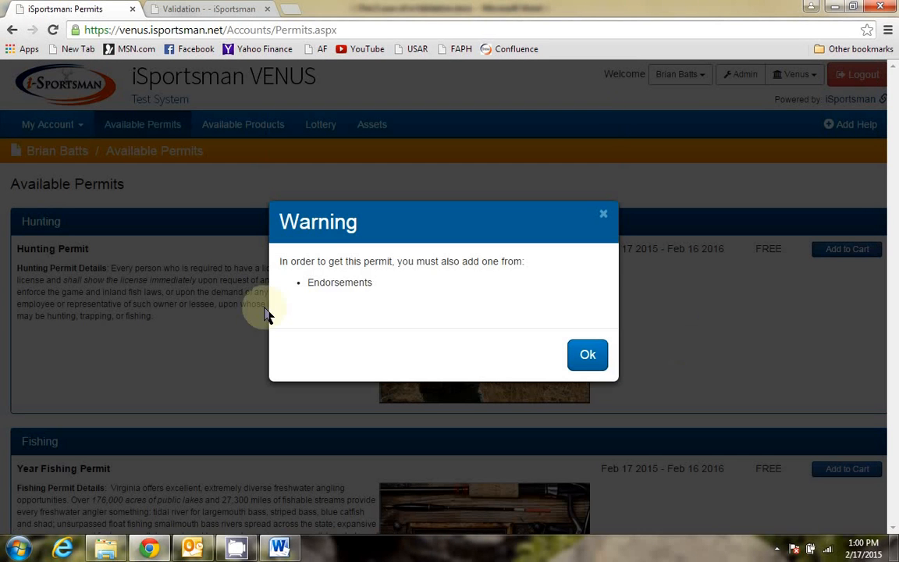
left_click(587, 356)
scroll(131, 373, "down", 10)
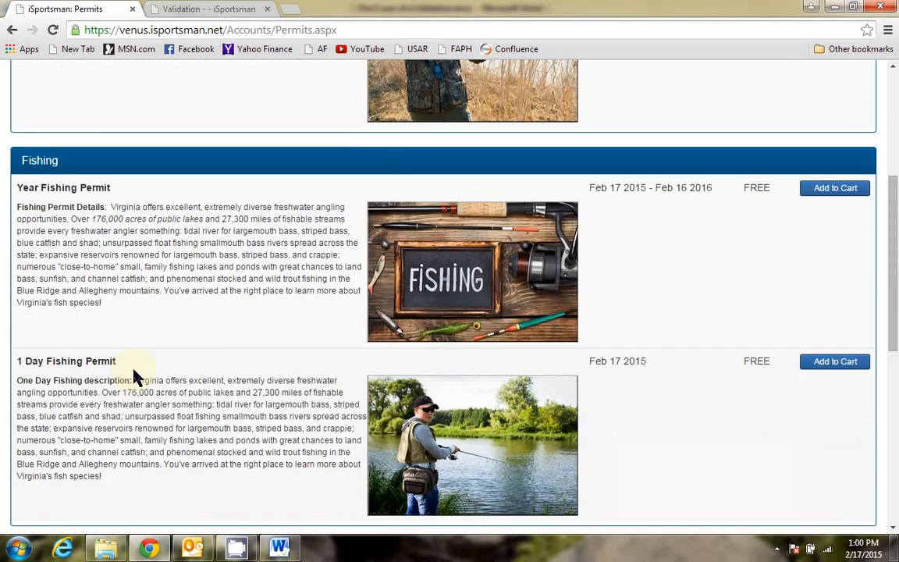
scroll(133, 375, "up", 10)
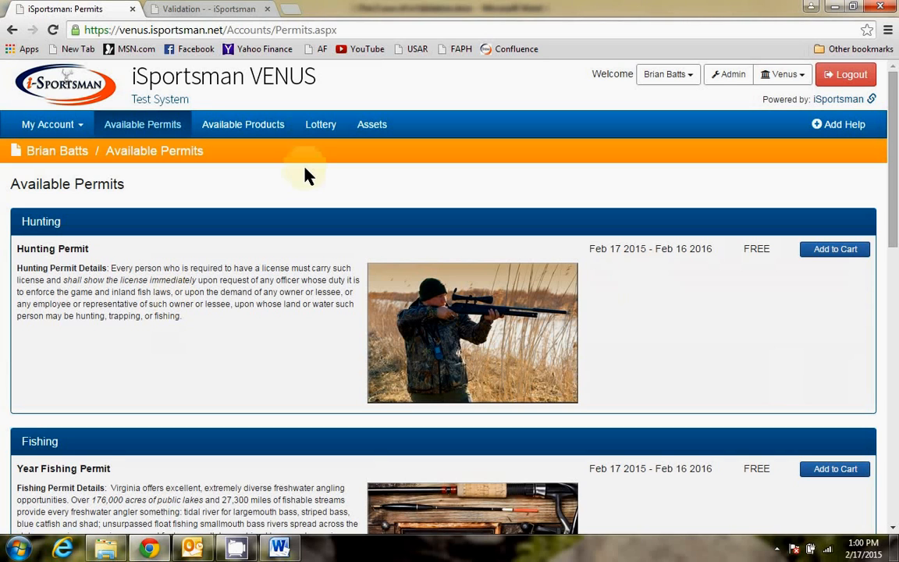
Return to the admin side, and in the Word document select the second use, "Ability to use an issued permit".
left_click(732, 78)
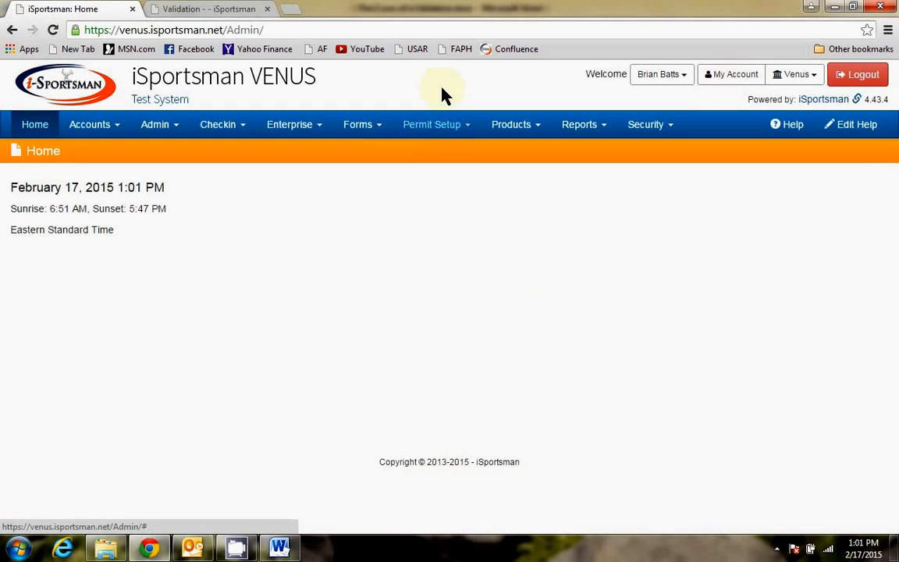
left_click(433, 128)
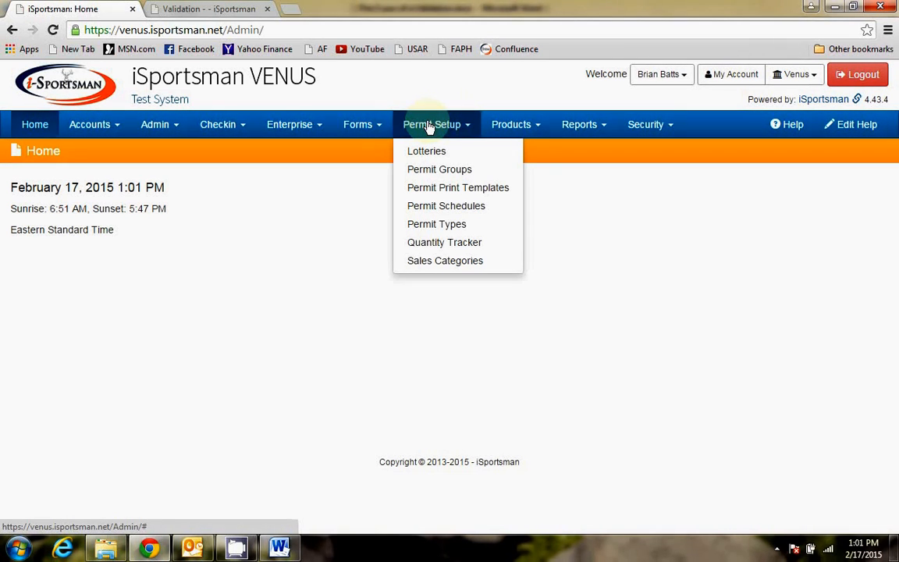
left_click(278, 548)
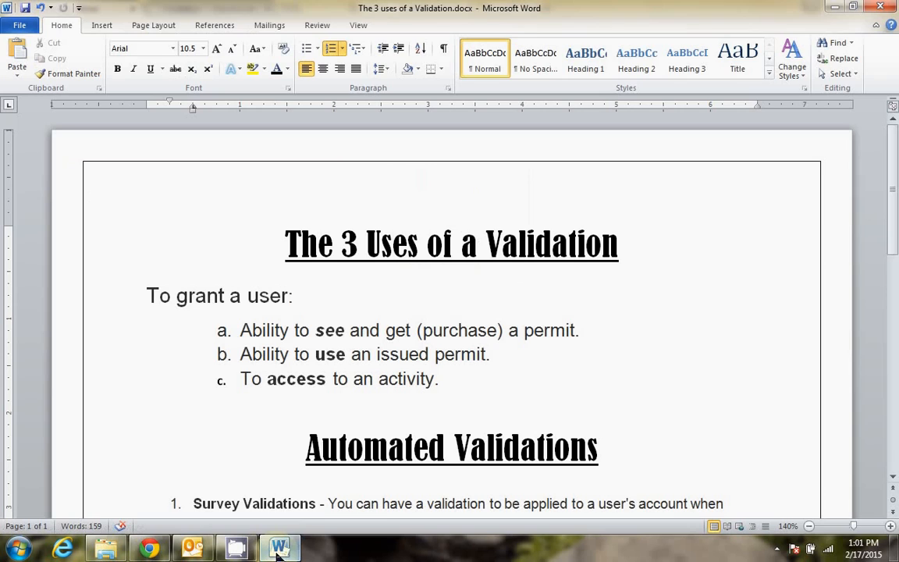
left_click(238, 356)
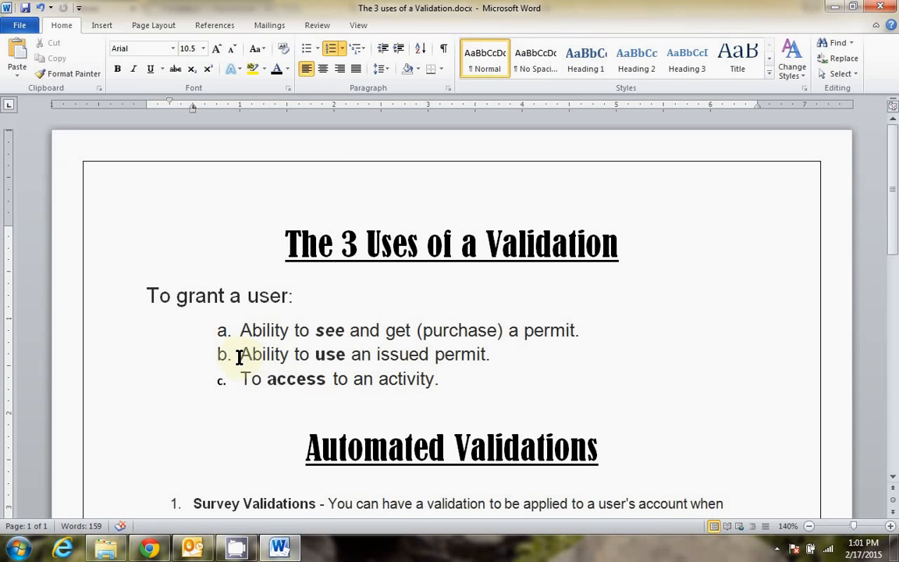
left_click_drag(239, 356, 485, 355)
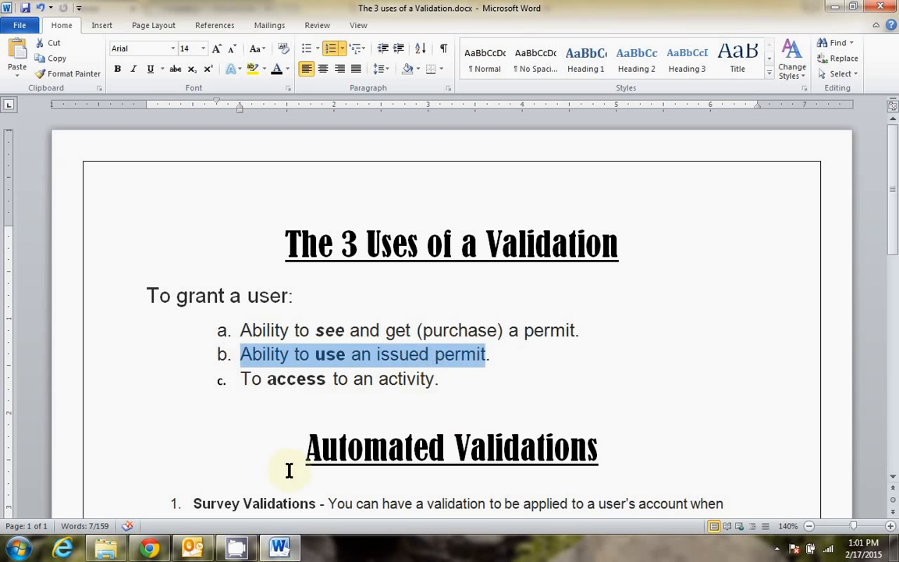
Switch back to Chrome, open the Hunting Permit schedule, and review its required validations.
left_click(149, 549)
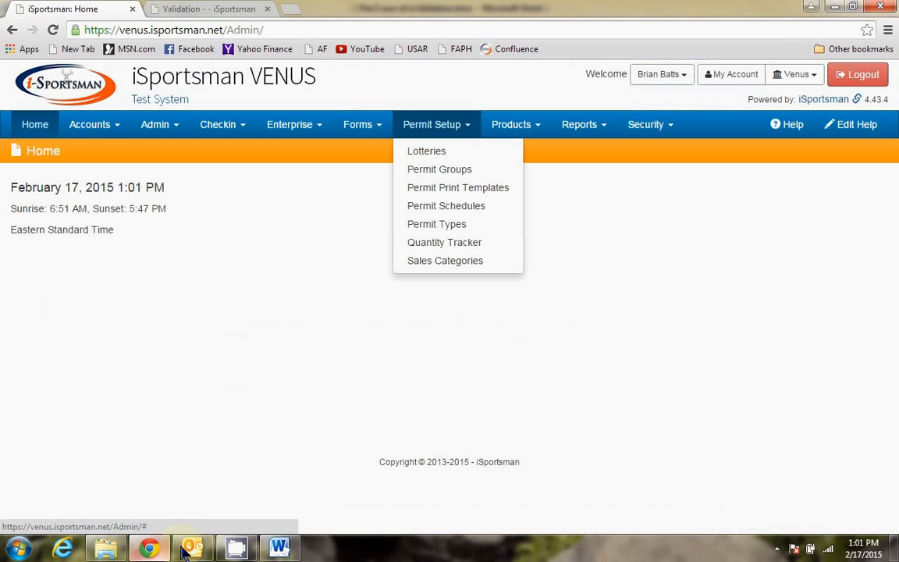
left_click(425, 207)
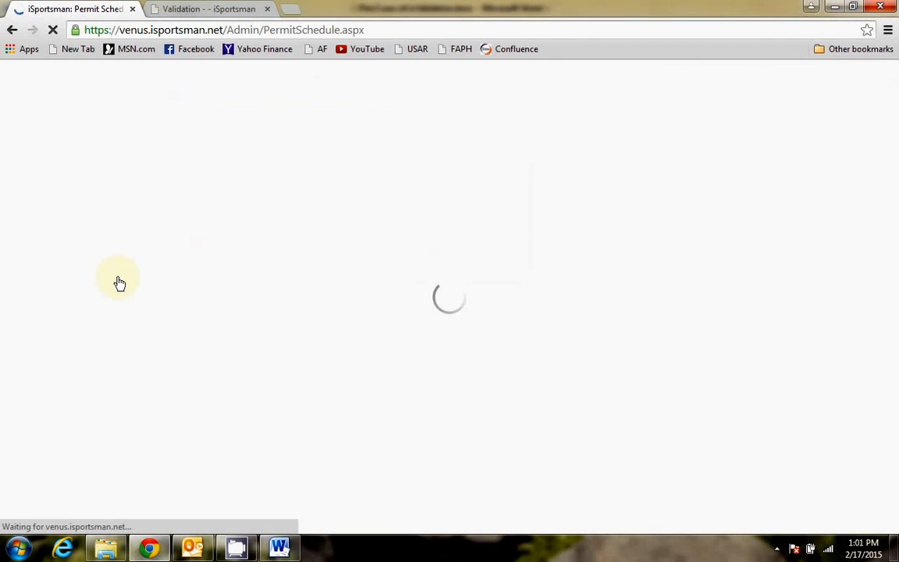
left_click(60, 311)
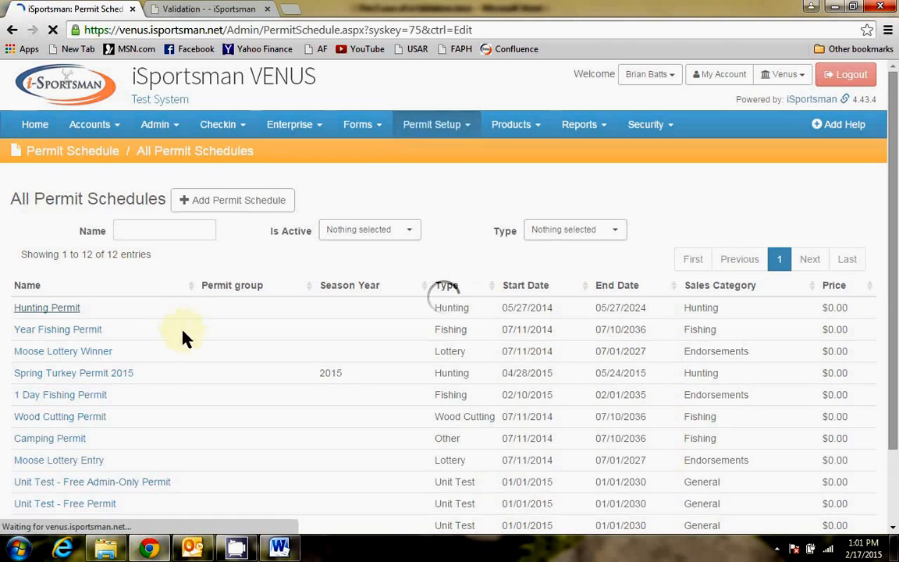
scroll(174, 324, "down", 5)
scroll(174, 323, "down", 15)
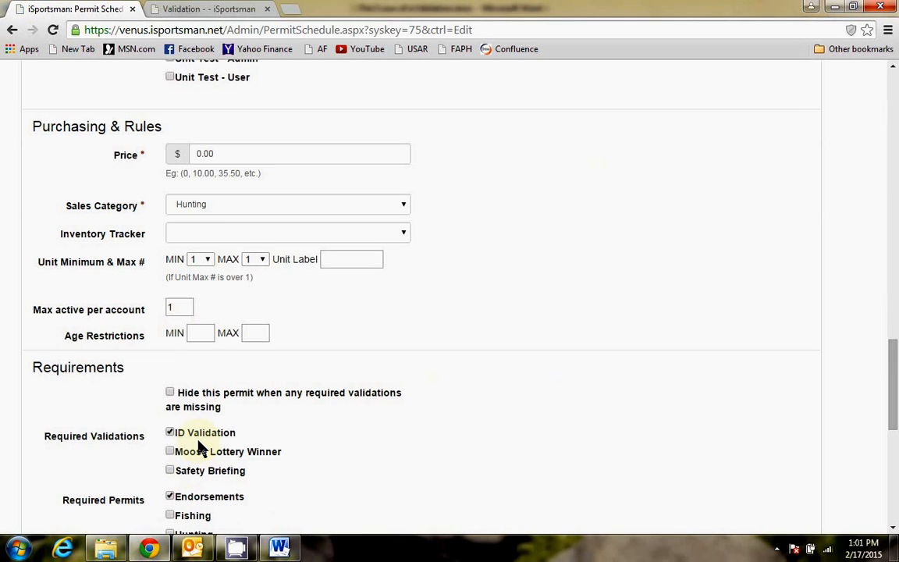
scroll(226, 448, "up", 15)
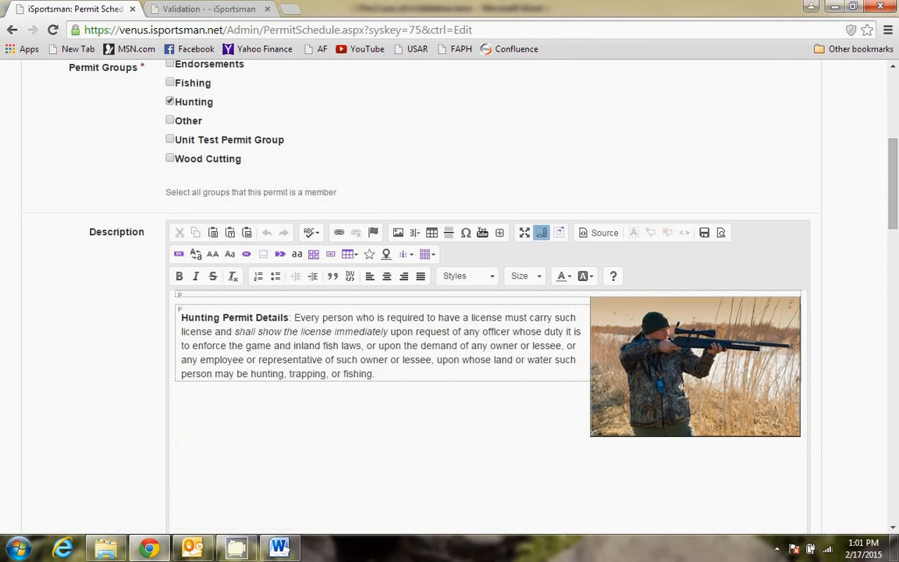
Go back to the Word document, mark the third use about access to an activity, and dismiss the mail notification.
key("alt+Tab")
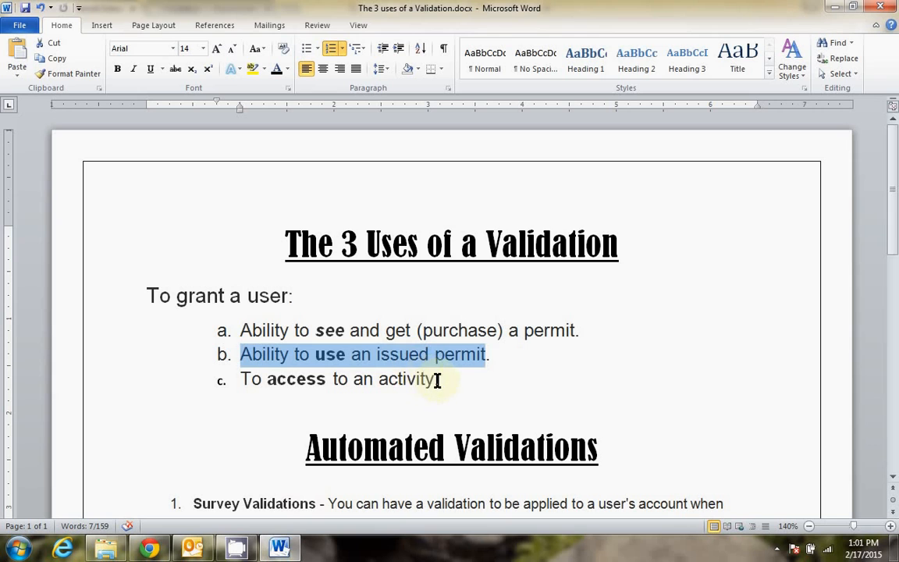
left_click_drag(438, 380, 227, 381)
left_click(429, 356)
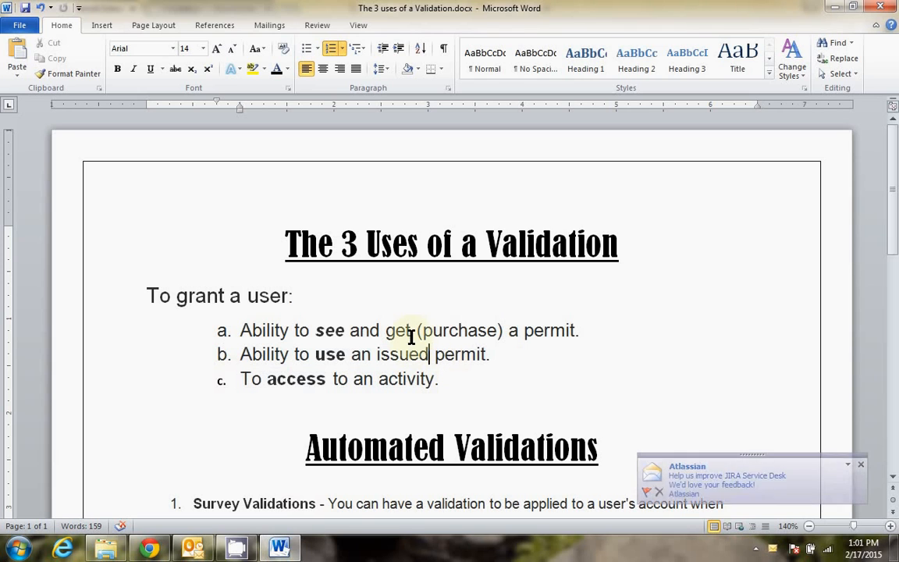
left_click(859, 466)
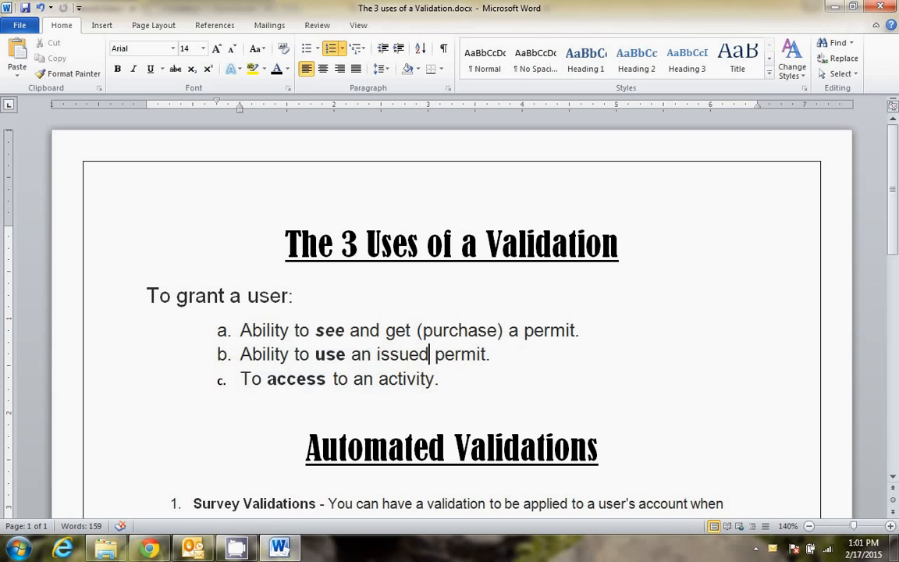
Switch back to Chrome and open the Moose Hunting check-in activity for editing.
left_click(148, 548)
scroll(196, 387, "up", 5)
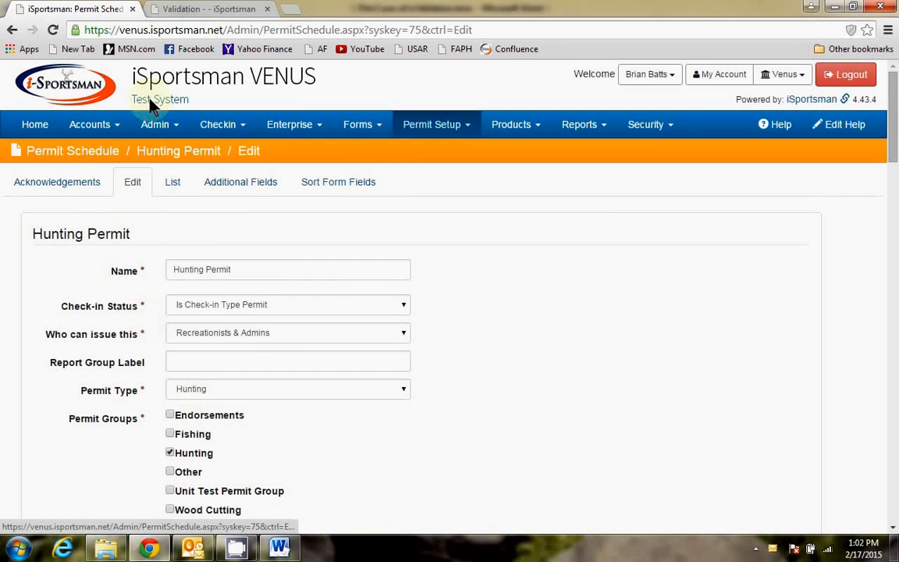
left_click(216, 127)
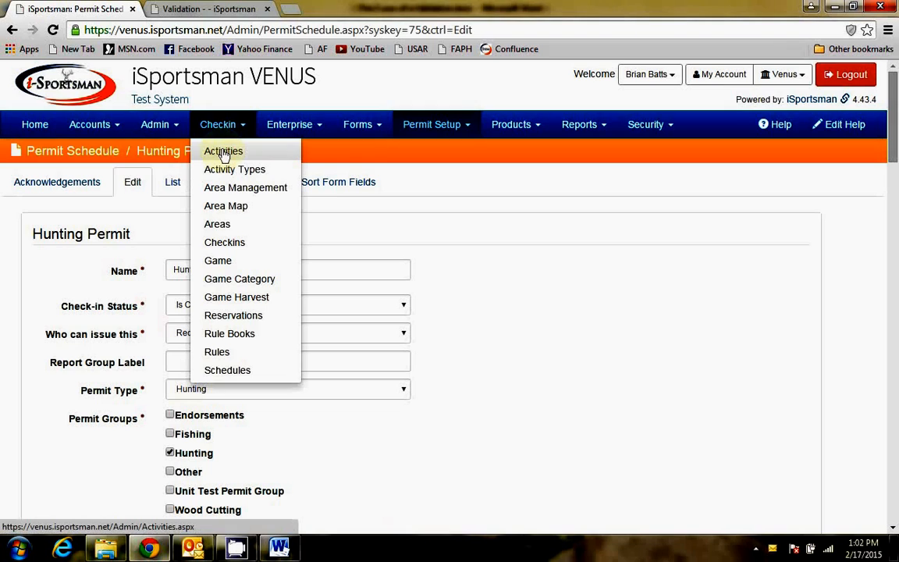
left_click(224, 153)
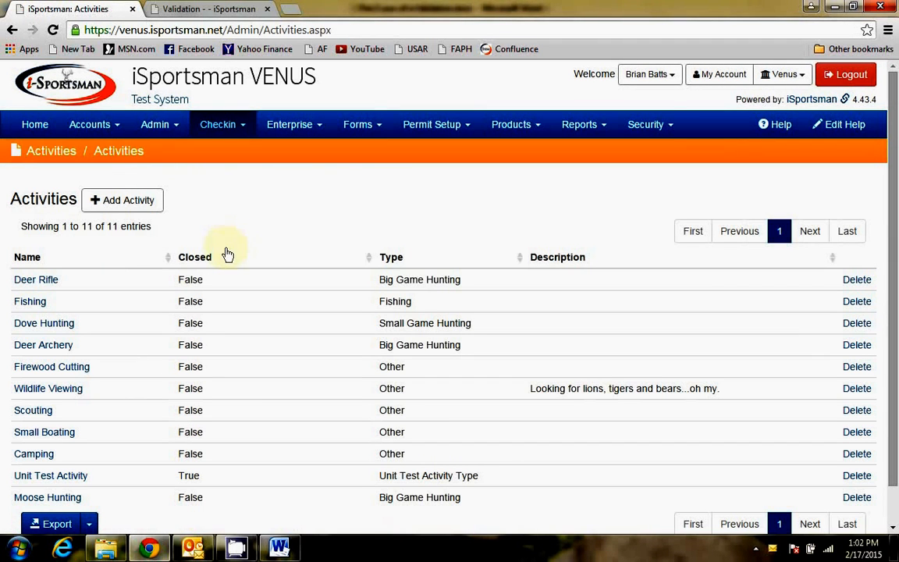
left_click(63, 499)
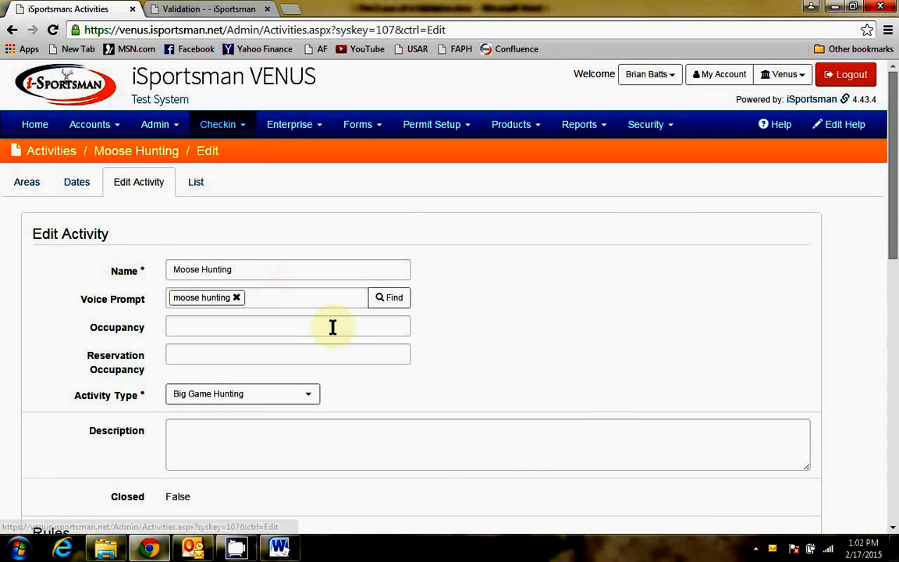
Examine the Moose Hunting activity's rule book for its validation and schedule rules.
scroll(332, 332, "down", 3)
scroll(333, 332, "down", 2)
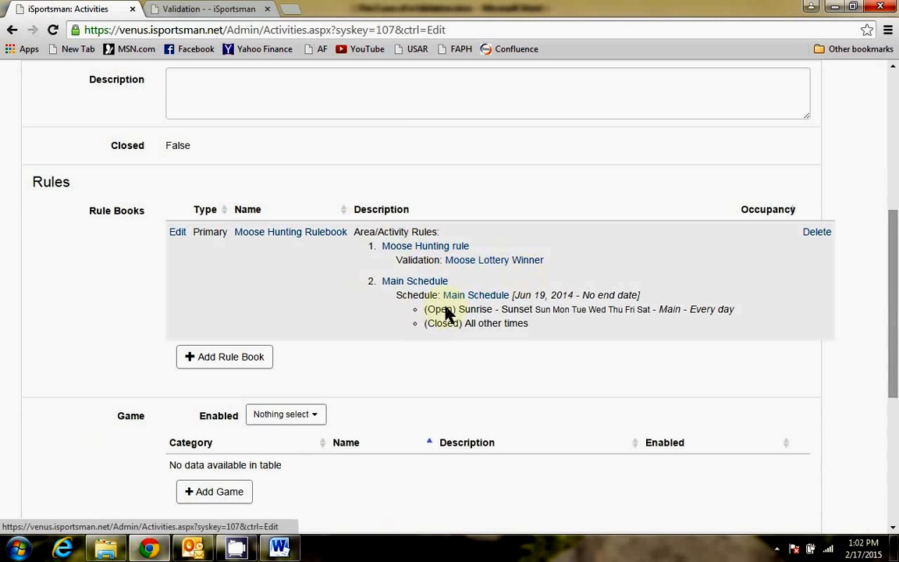
scroll(449, 353, "up", 5)
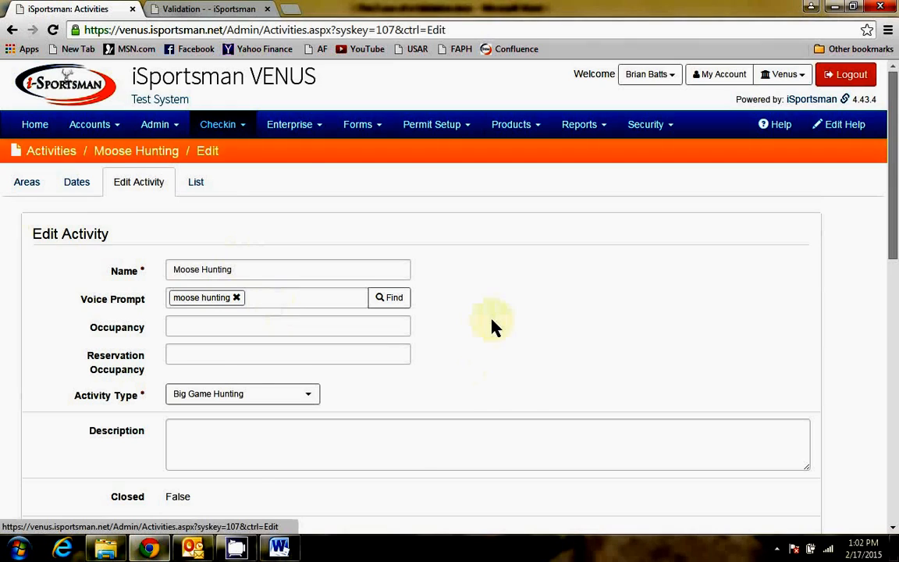
scroll(468, 351, "down", 3)
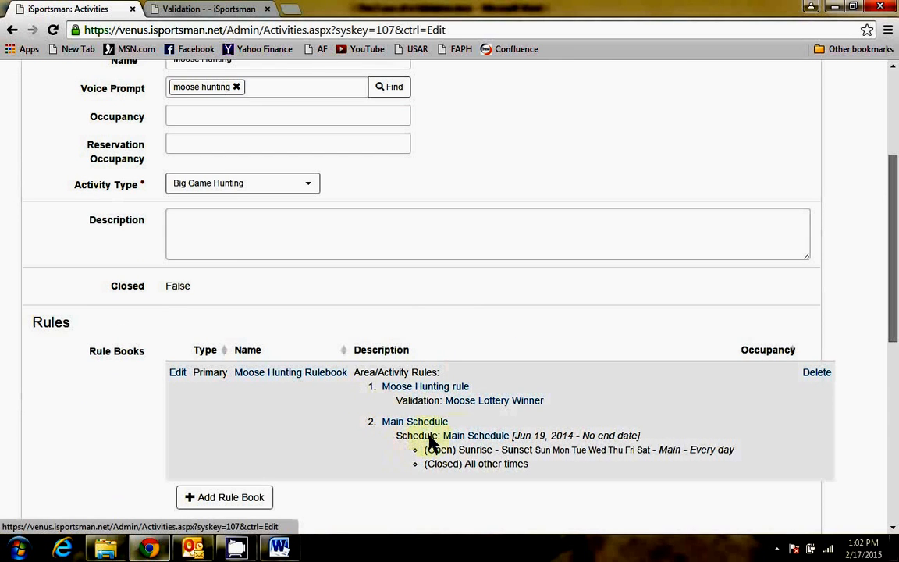
scroll(452, 431, "up", 3)
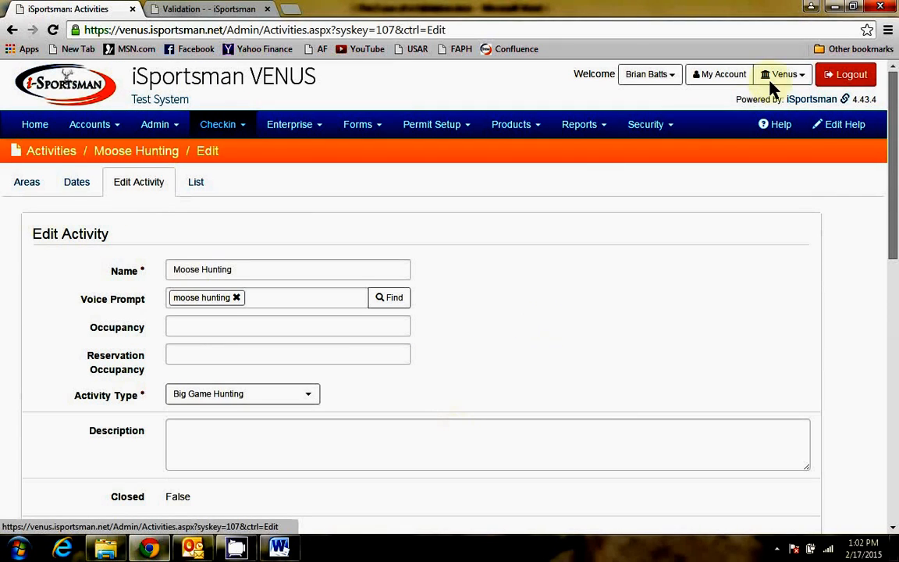
From the personal account, start a web check-in for area 10A, review the offered activities, and cancel the check-in.
left_click(710, 75)
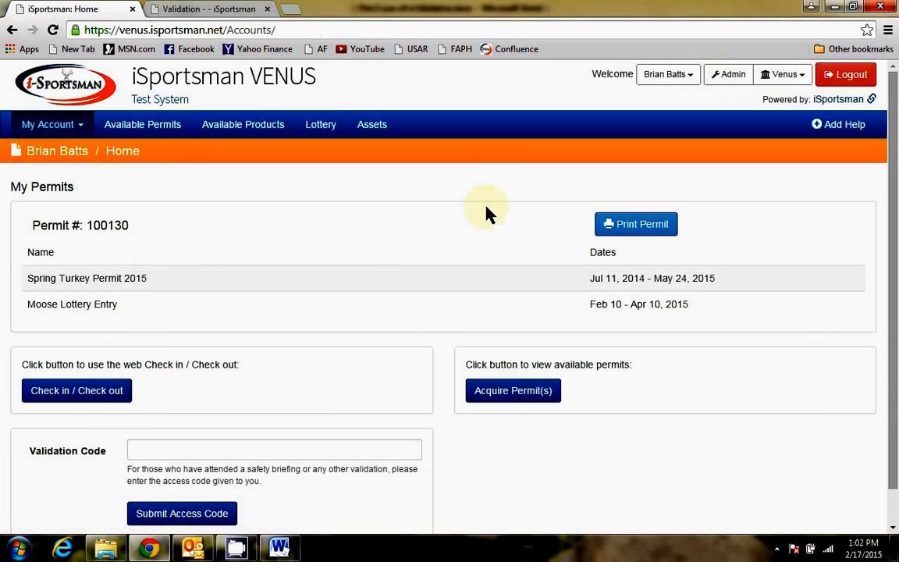
left_click(86, 394)
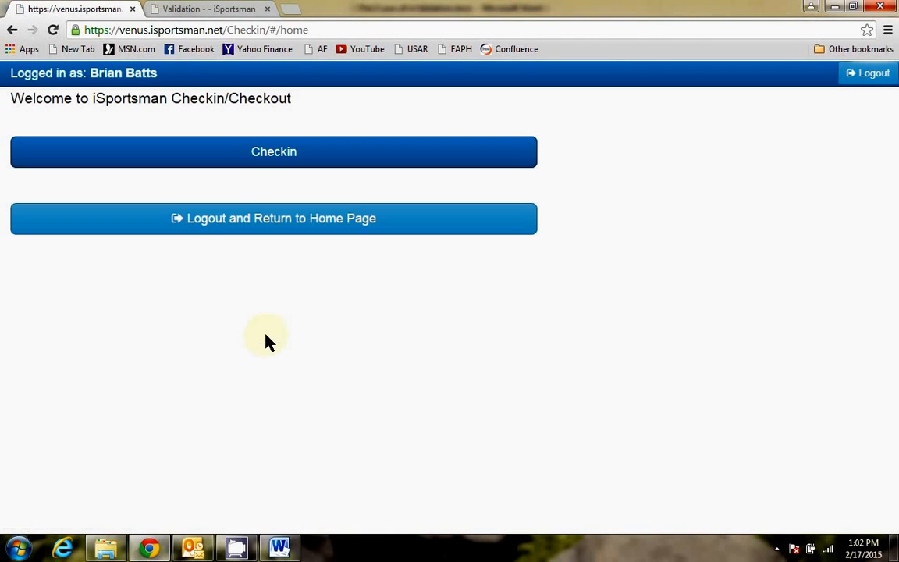
left_click(266, 154)
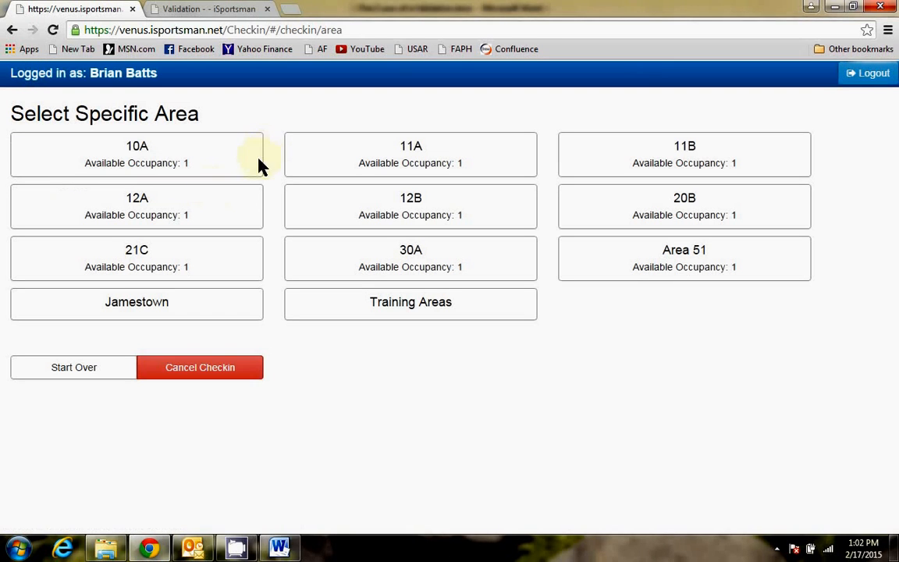
left_click(163, 162)
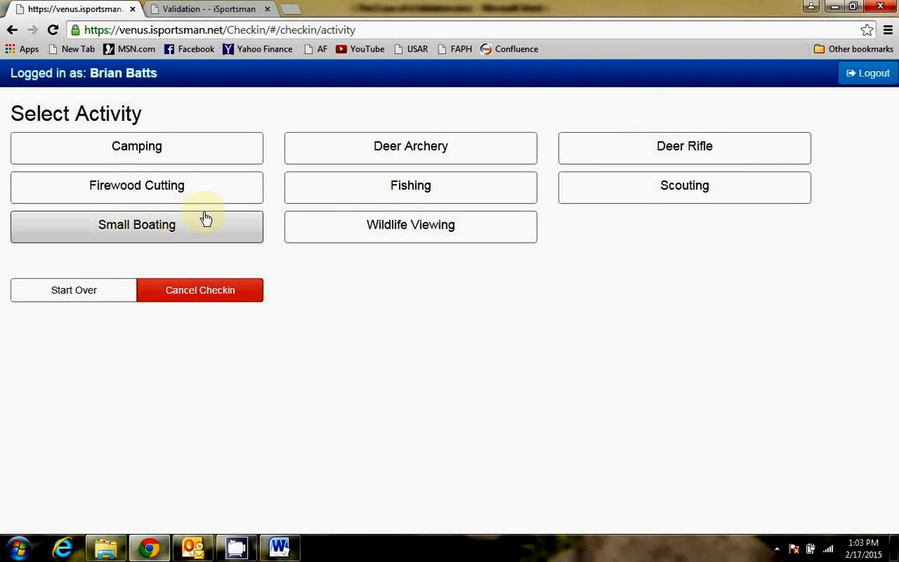
left_click(197, 296)
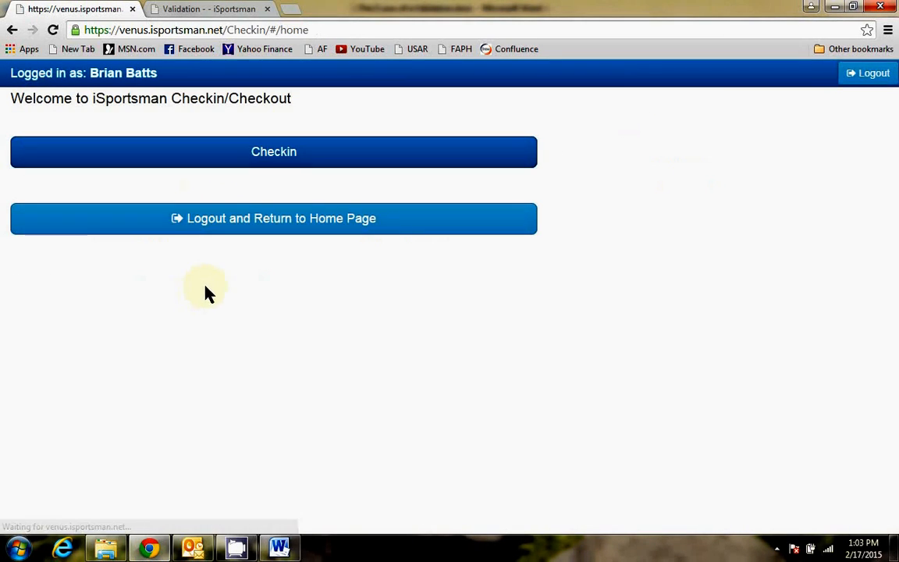
Return to the admin site's Activities page and open the validations of the signed-in user's account.
right_click(14, 29)
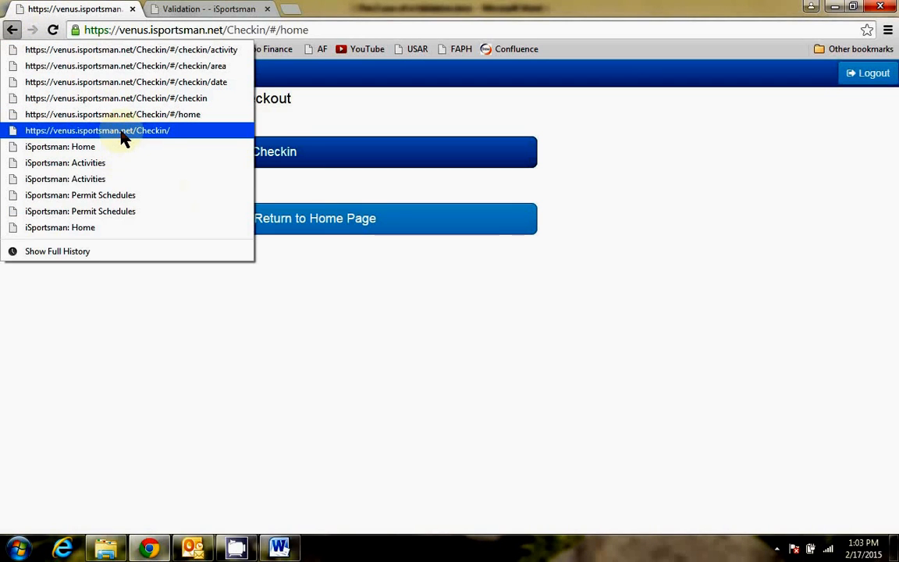
left_click(90, 165)
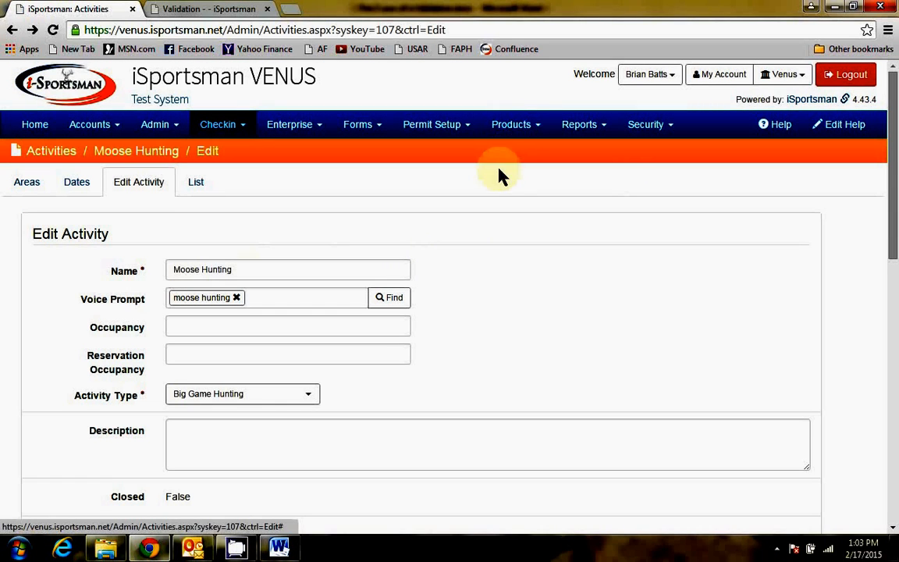
left_click(78, 127)
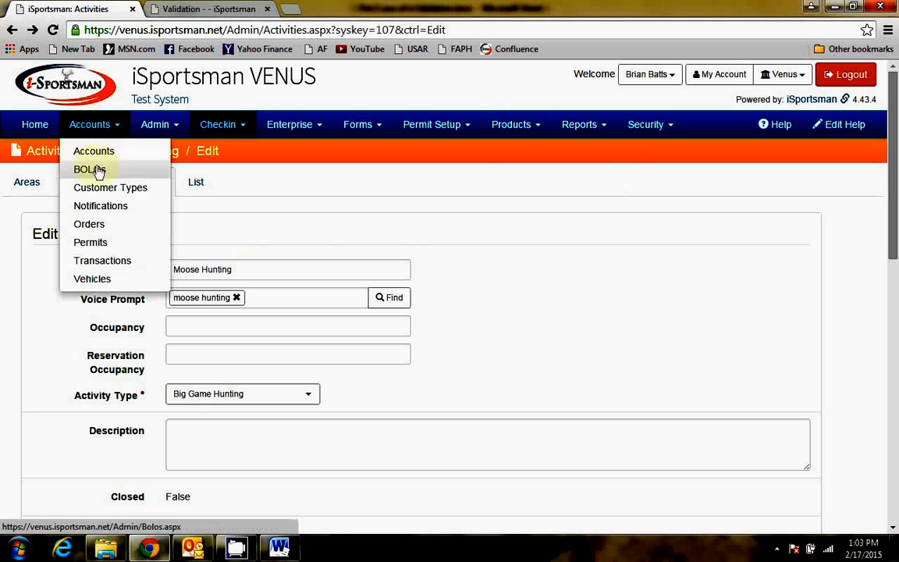
left_click(92, 153)
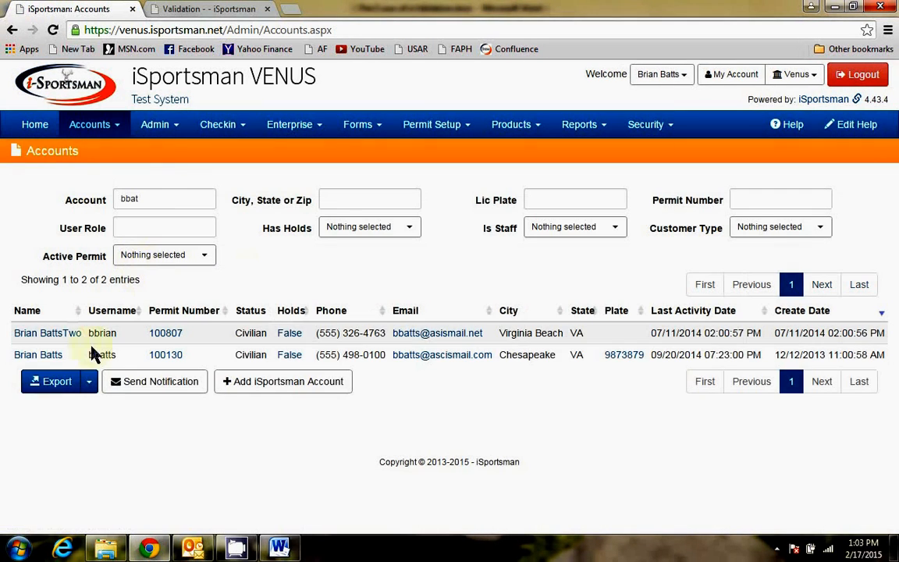
left_click(36, 356)
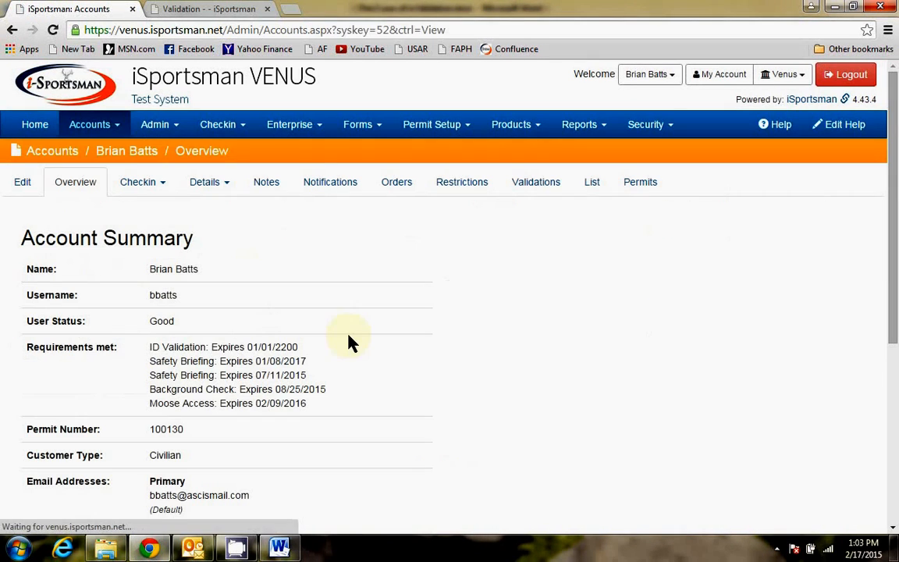
left_click(526, 187)
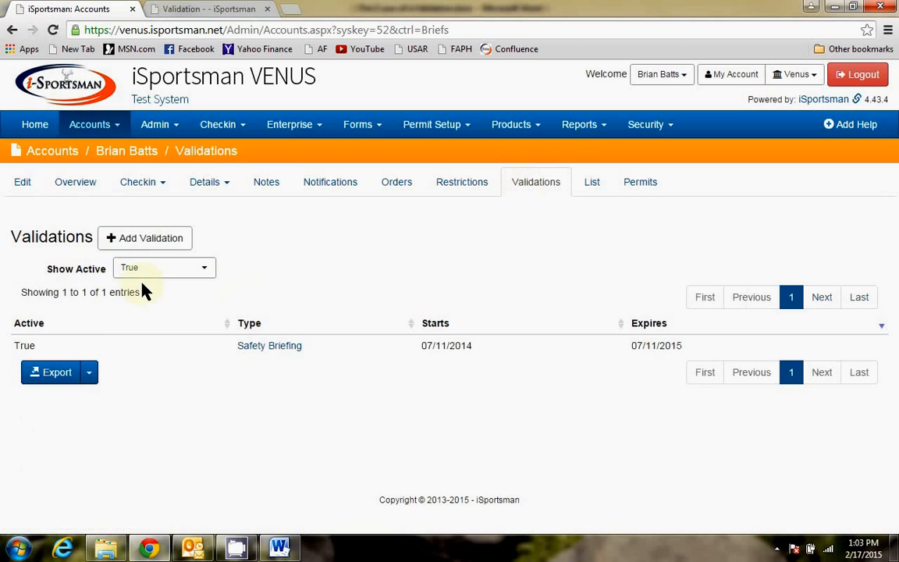
Add the Moose Lottery Winner validation to the account, running from 02/17/2015 to 03/19/2015.
left_click(160, 240)
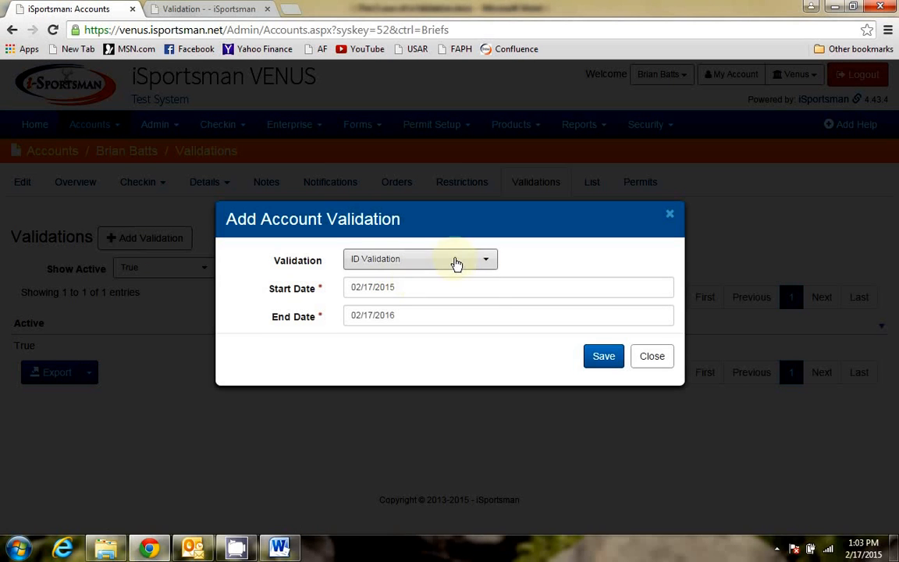
left_click(456, 264)
left_click(438, 305)
left_click(601, 361)
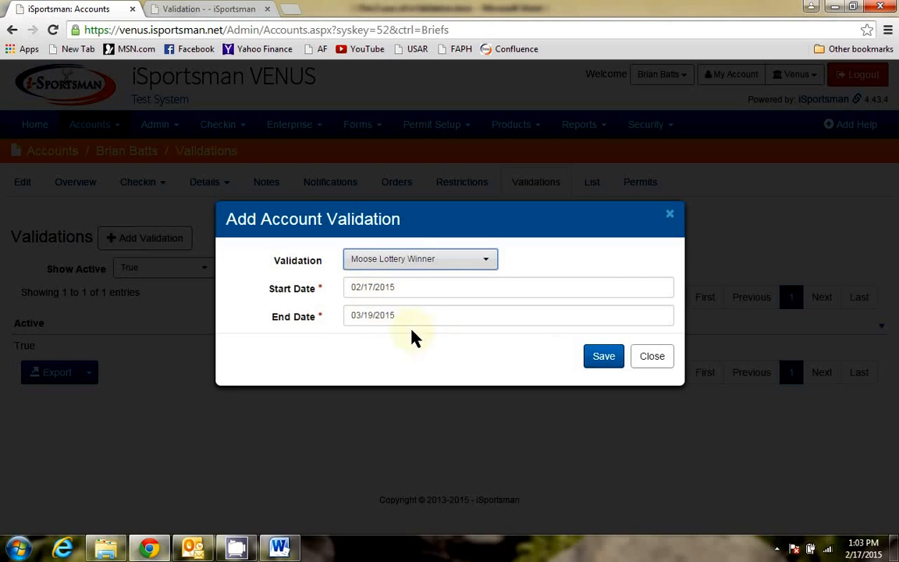
left_click(602, 360)
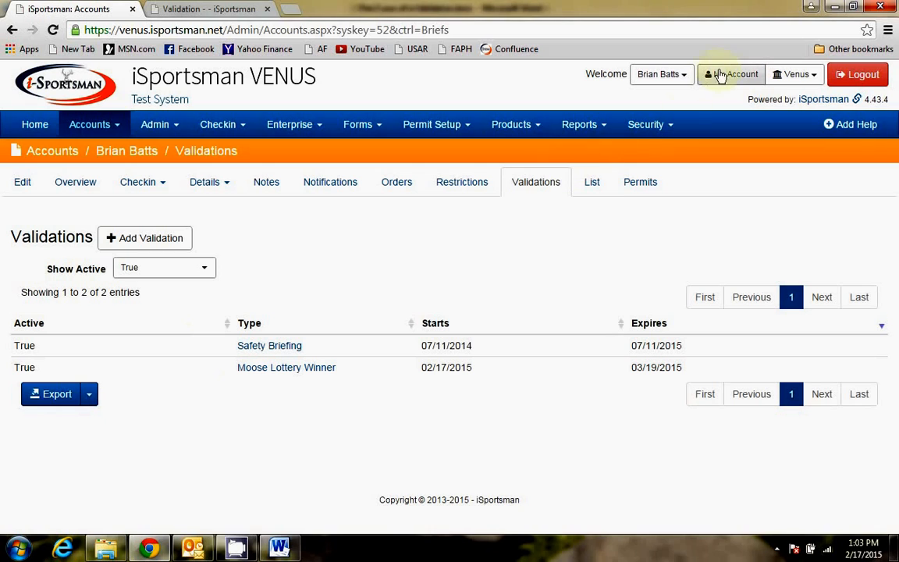
Return to the personal account, start another web check-in for area 10A, and review the activities offered for Moose Hunting.
left_click(730, 76)
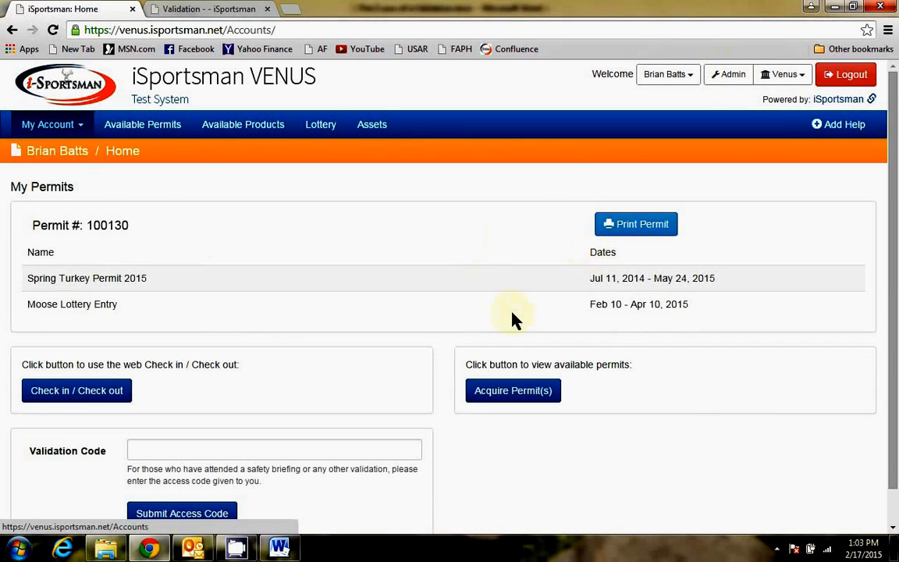
left_click(77, 392)
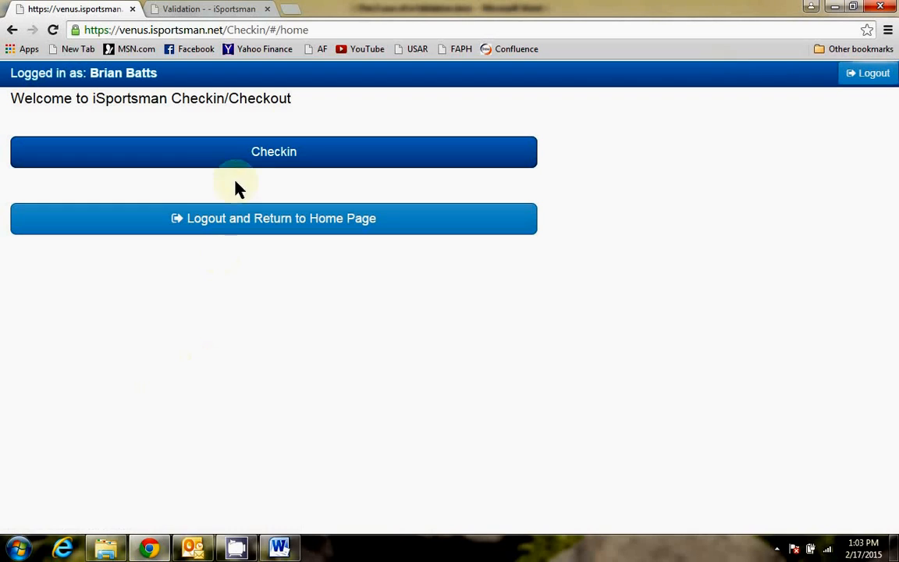
left_click(229, 158)
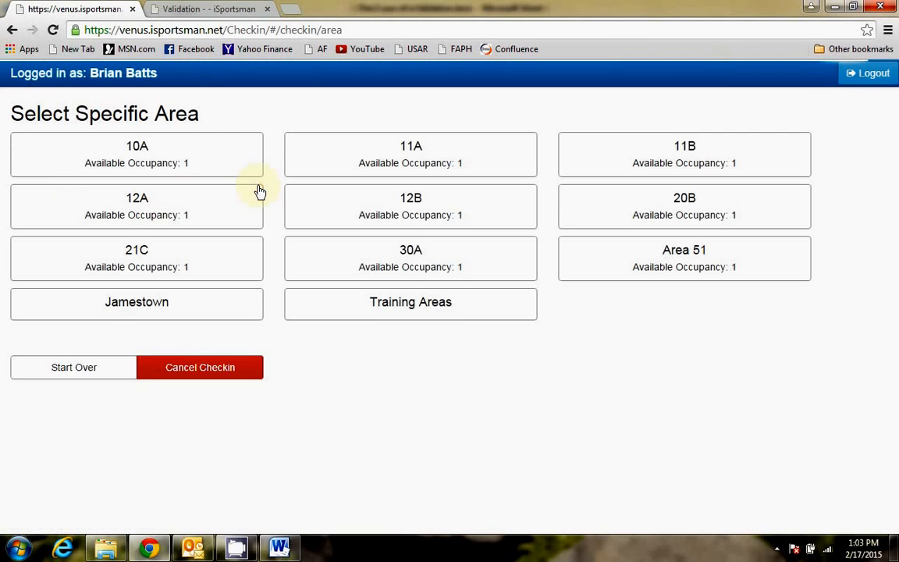
left_click(194, 160)
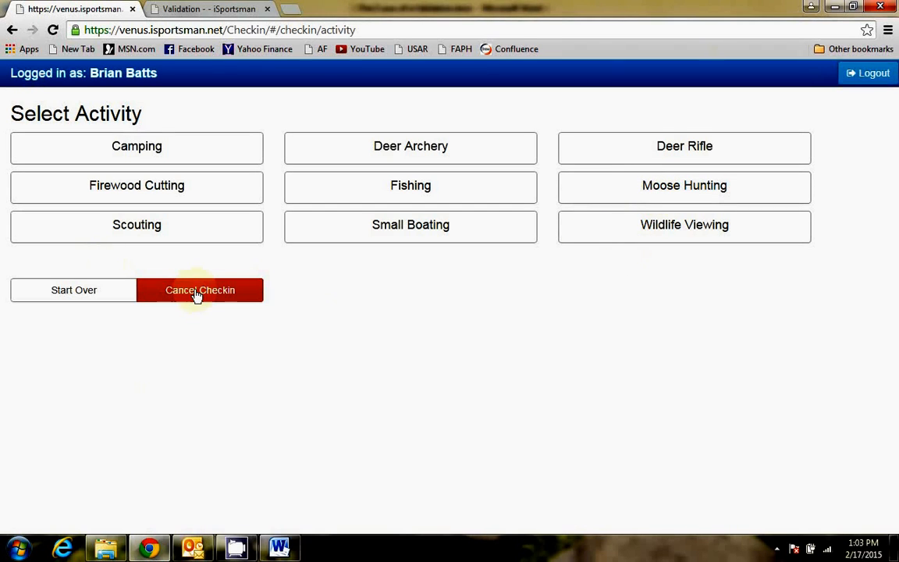
Leave the check-in by changing the web address path to admin and load the admin home page.
left_click(229, 33)
left_click(229, 33)
key("shift+End")
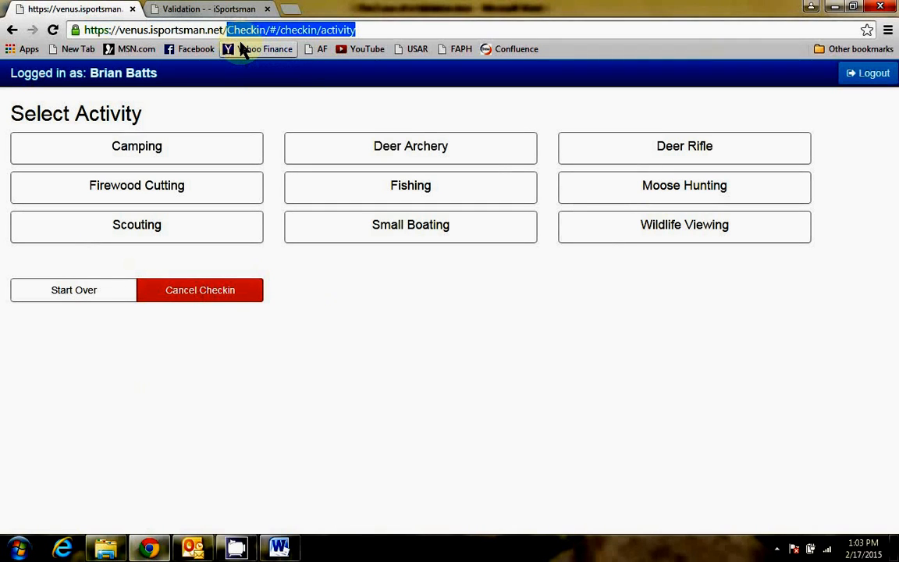
type("admin")
key("Return")
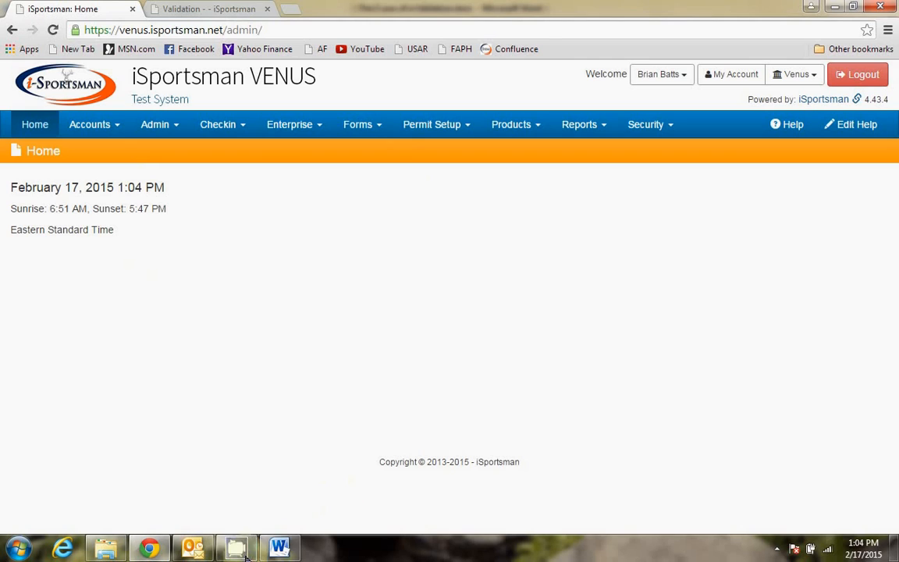
Switch to the Word document, mark "Manually by Admin" under Manual Administrative Validation, and dismiss the Windows color scheme prompt.
left_click(279, 548)
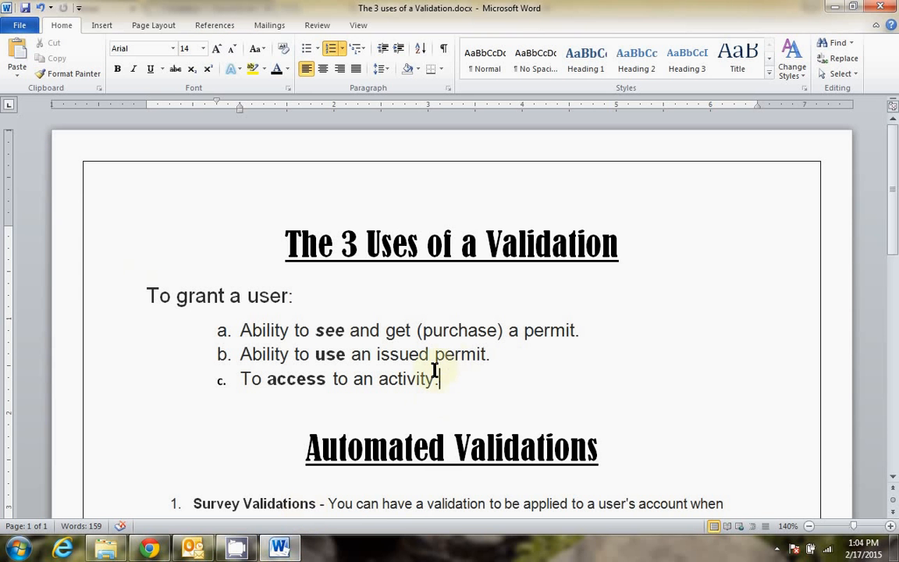
scroll(435, 371, "down", 5)
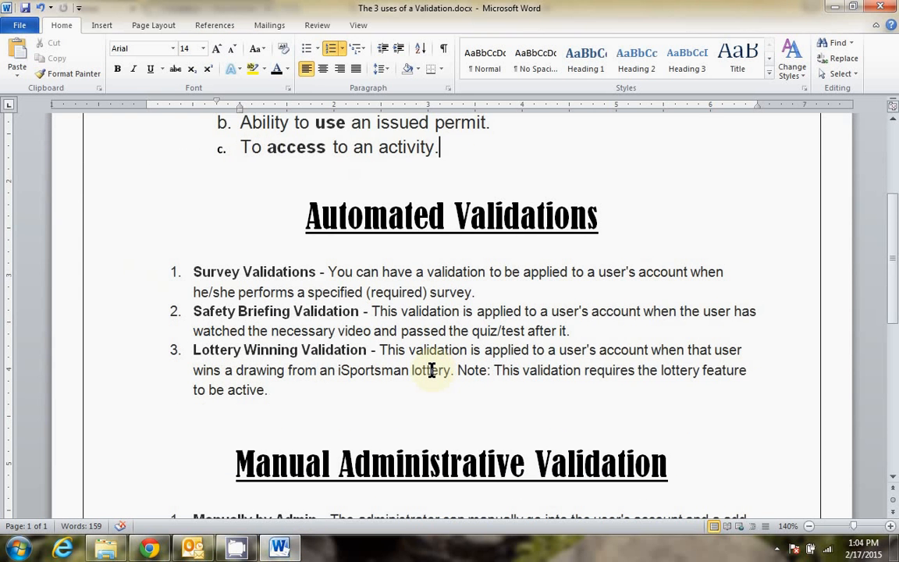
scroll(429, 370, "down", 1)
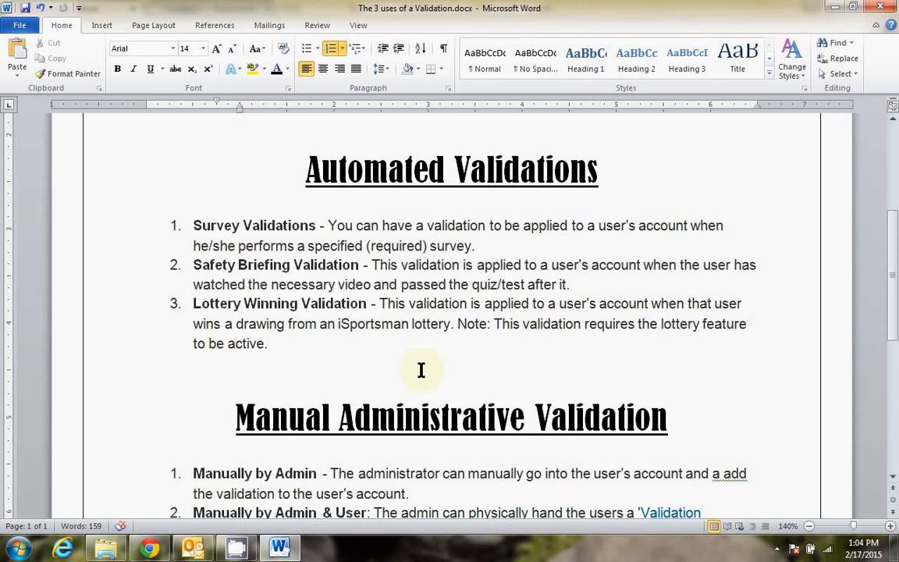
scroll(293, 373, "down", 1)
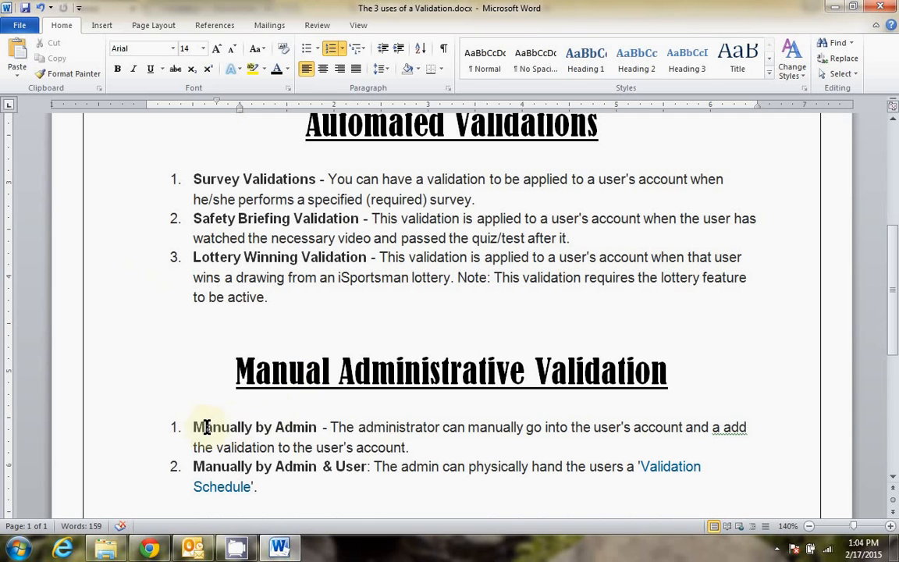
left_click_drag(195, 427, 320, 427)
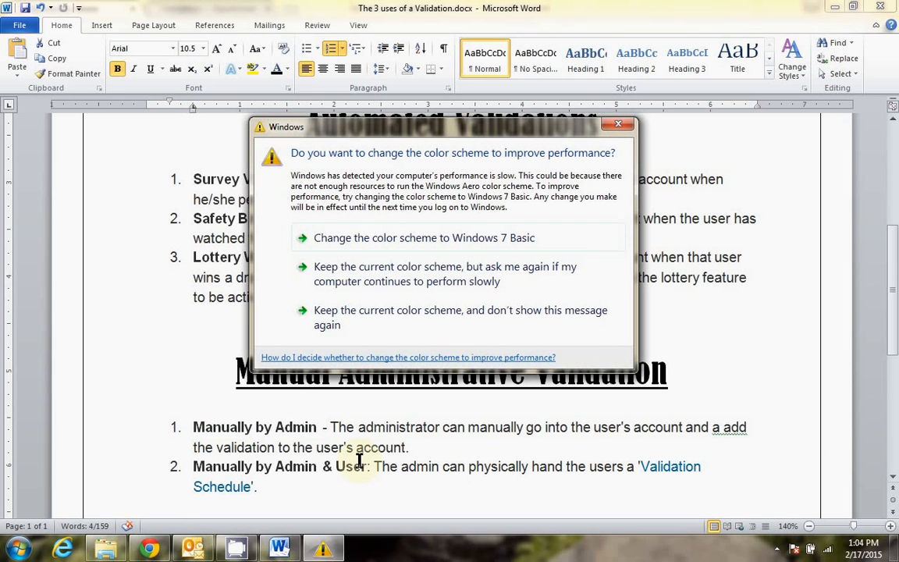
left_click(618, 129)
left_click(389, 234)
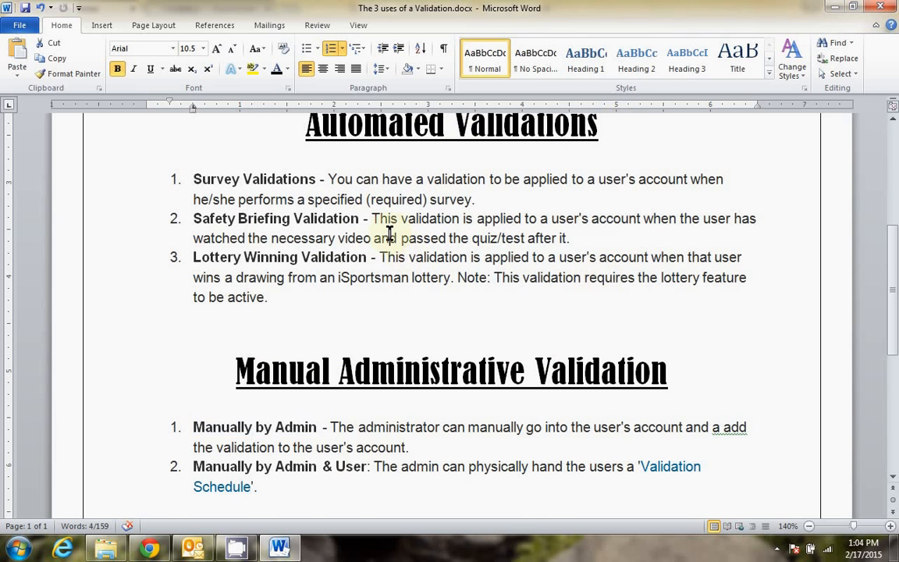
Review the automated and manual validation sections, keeping the current color scheme when Windows asks again about performance.
scroll(421, 243, "up", 2)
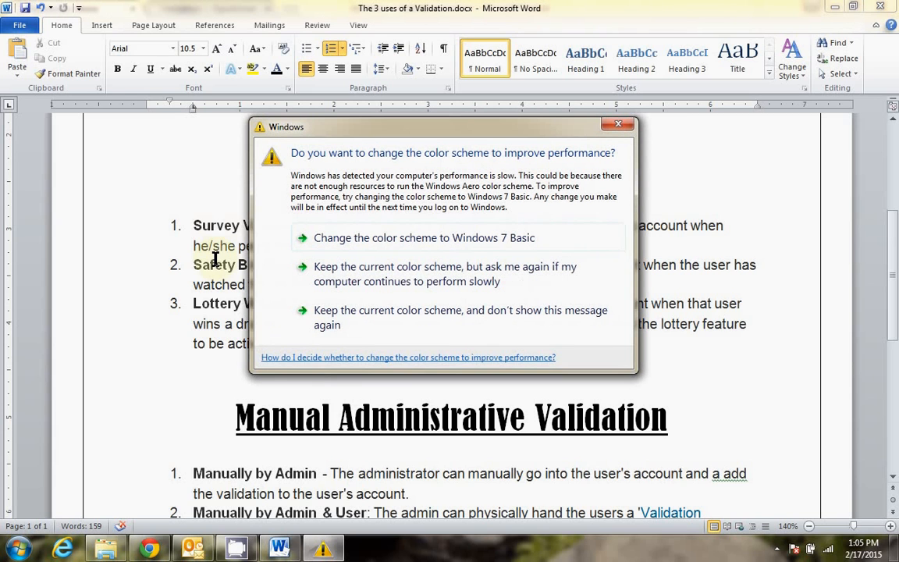
left_click(481, 276)
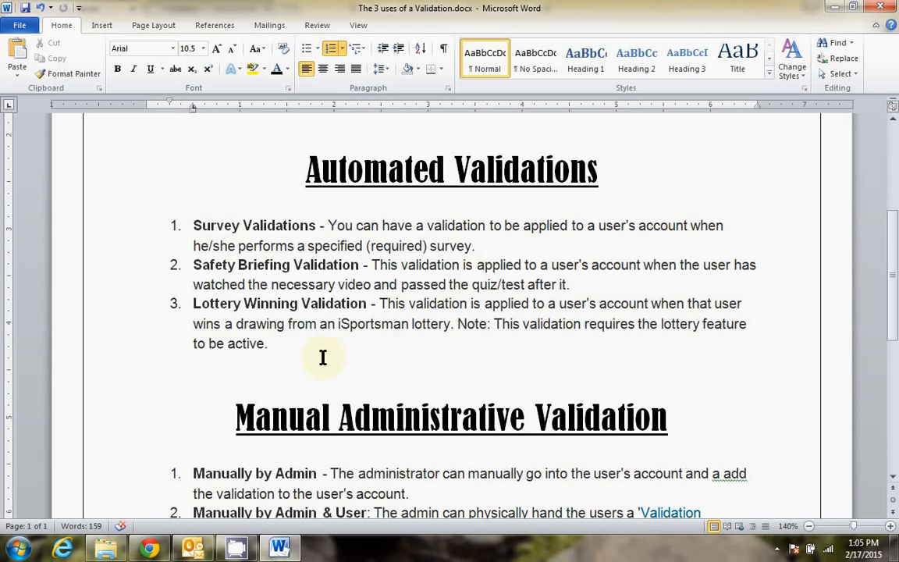
left_click(334, 324)
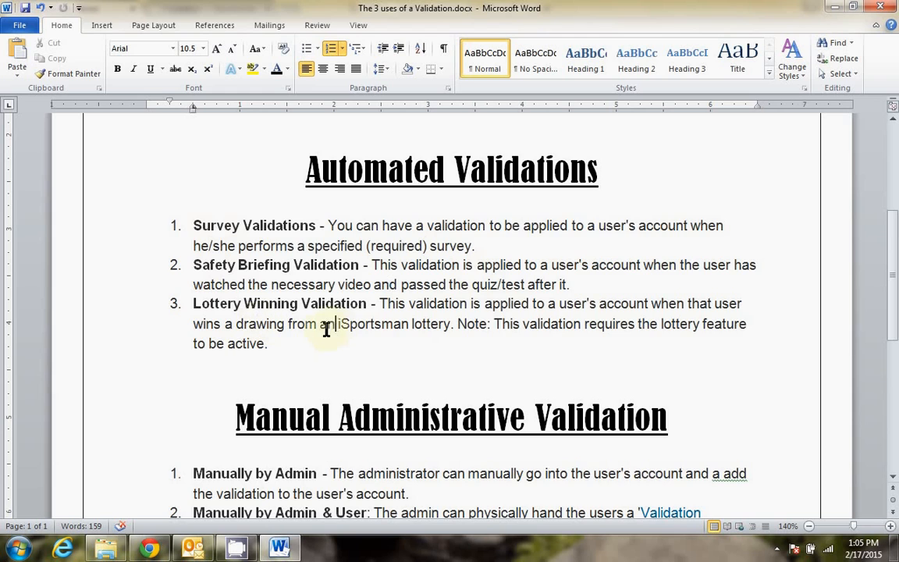
scroll(331, 323, "down", 3)
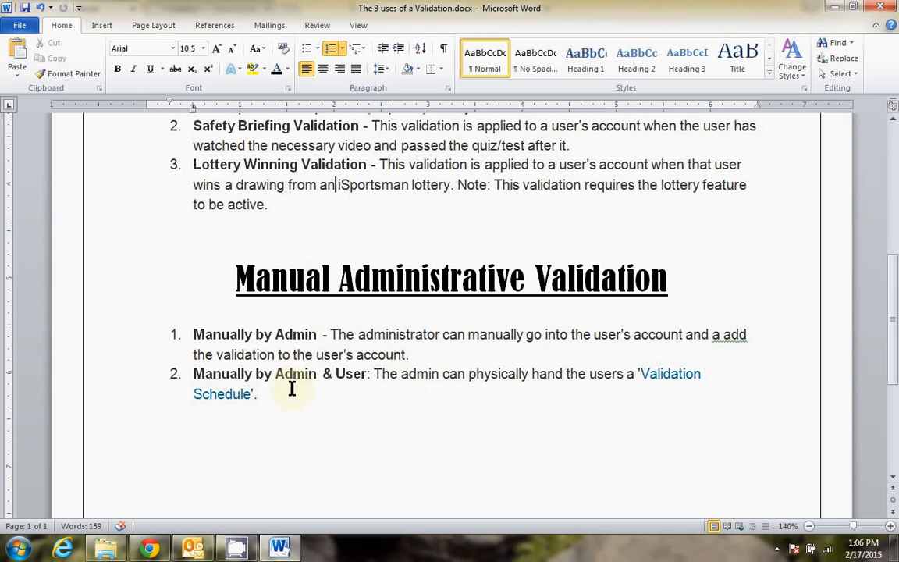
scroll(446, 392, "up", 5)
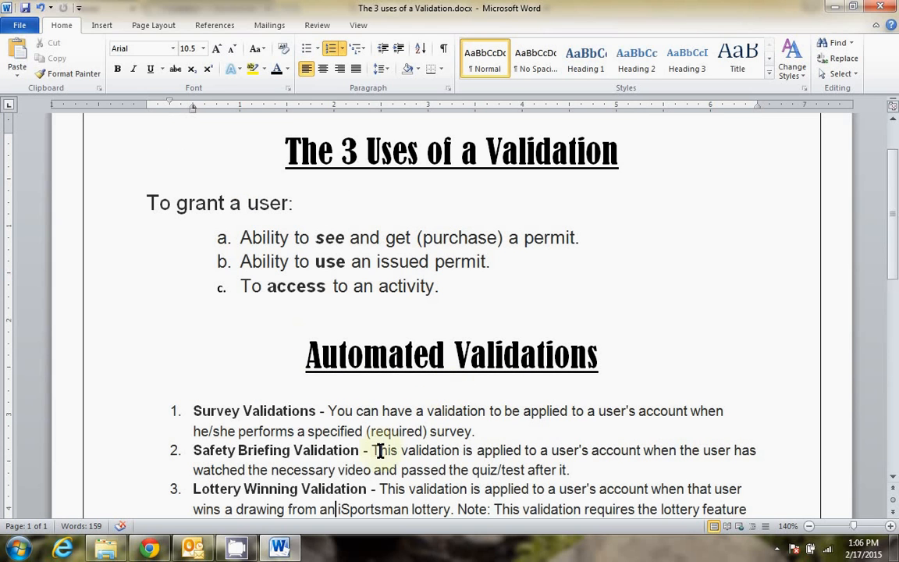
Switch back to Chrome, open the Validation Types list, and open a blank form for adding a validation.
left_click(149, 550)
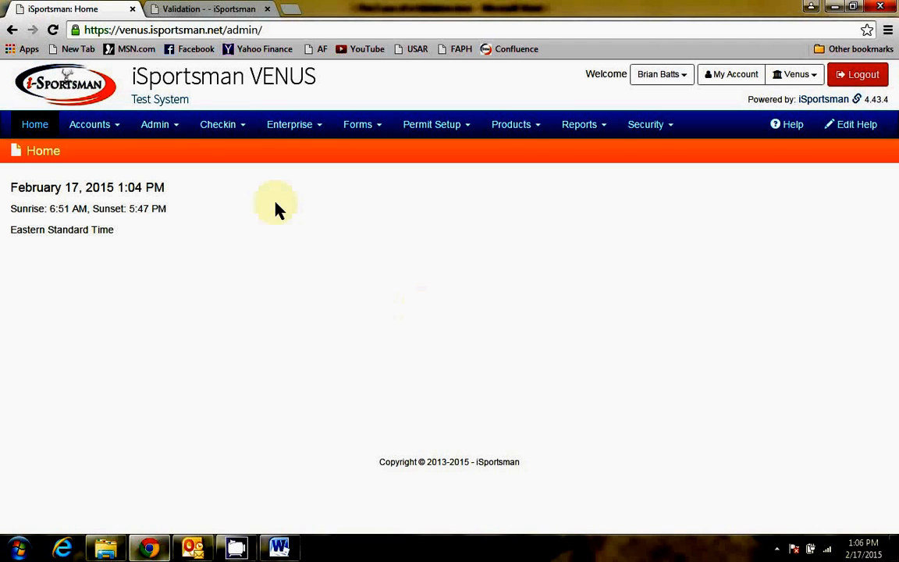
left_click(156, 129)
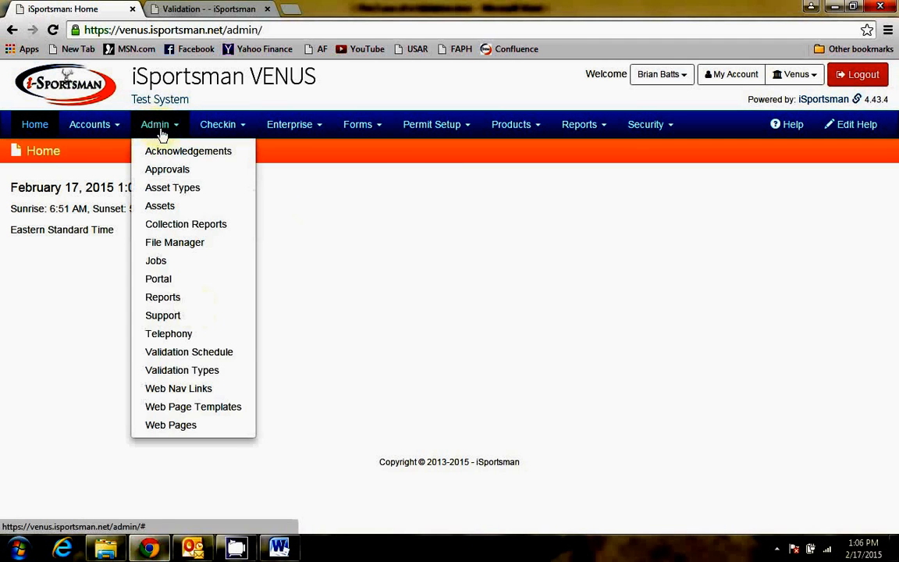
left_click(199, 371)
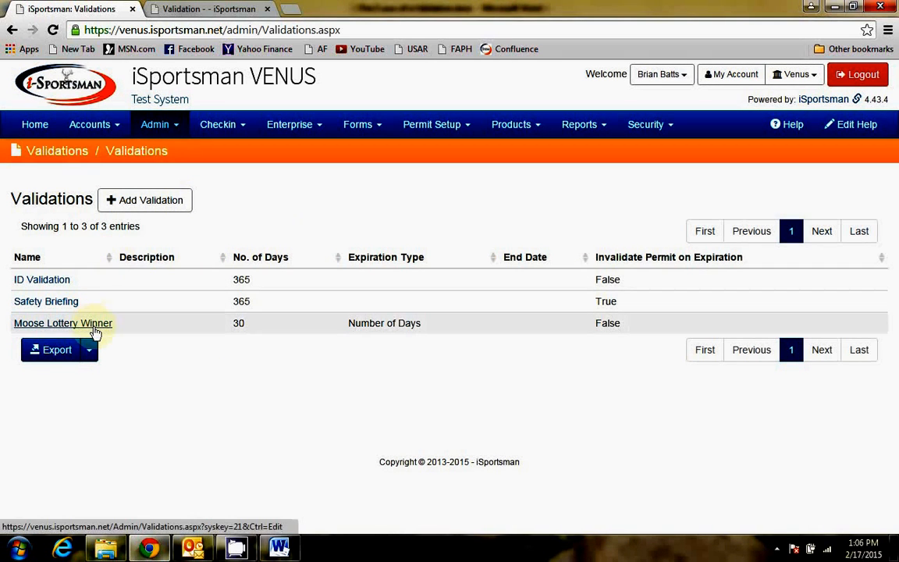
left_click(174, 205)
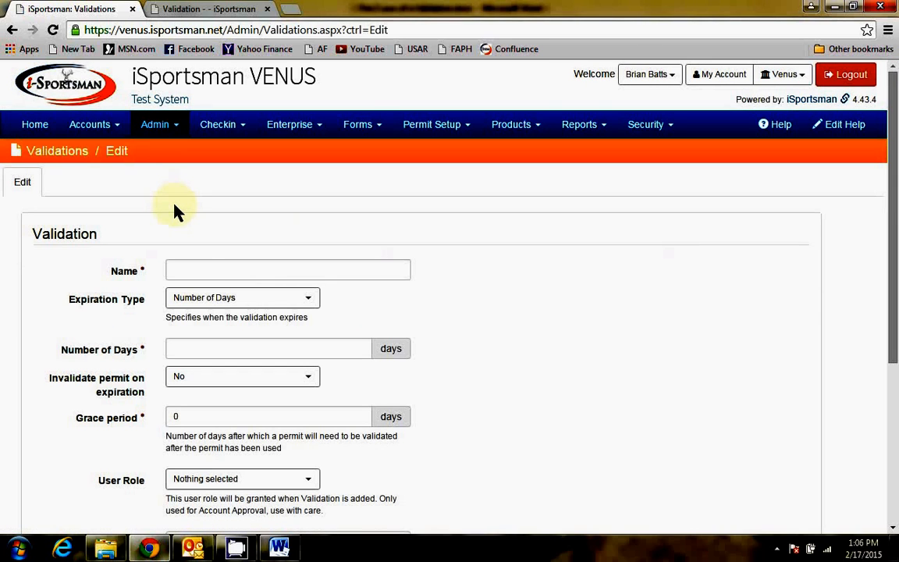
Name the new validation Moose Access.
left_click(183, 271)
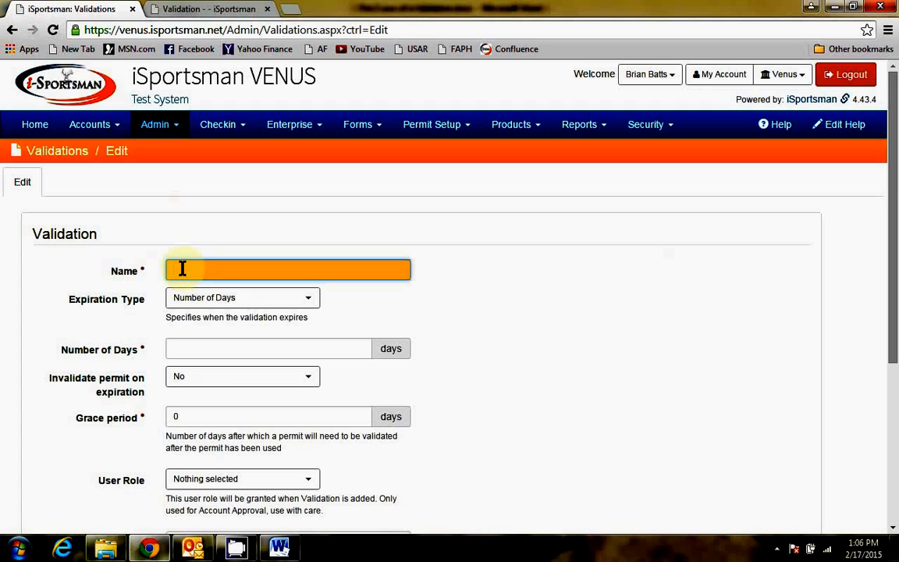
type("Moose")
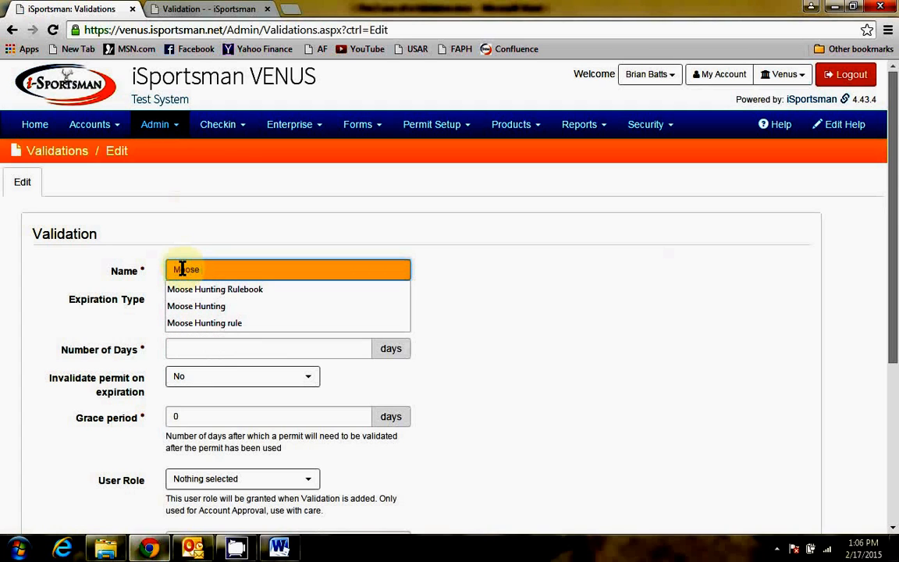
type(" Access")
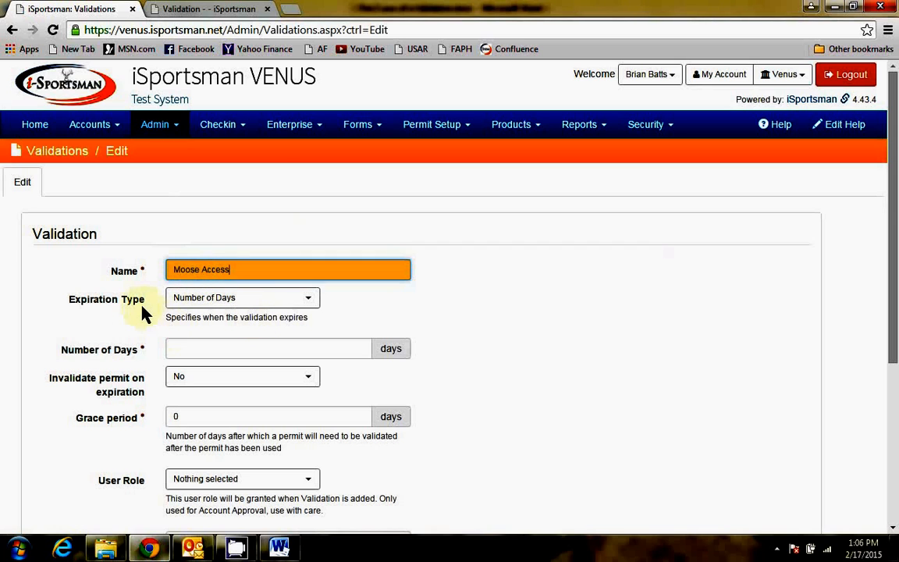
Try End Date as the expiration type, return it to Number of Days, and set the duration to 365 days.
left_click(309, 303)
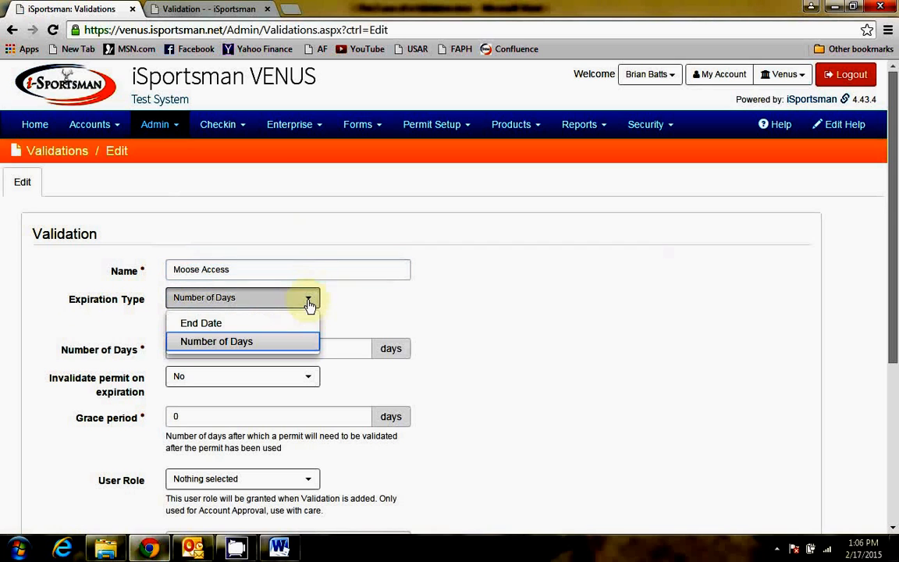
left_click(231, 321)
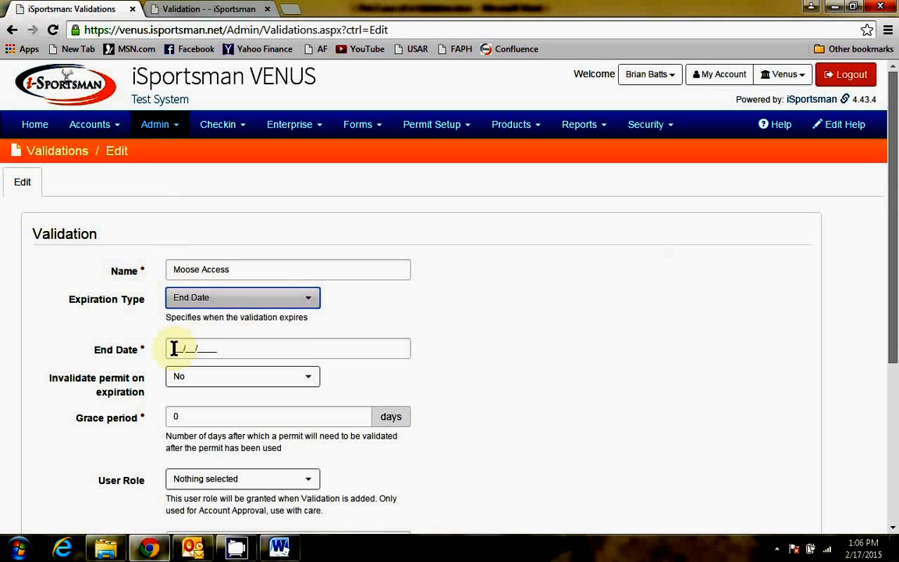
left_click(281, 304)
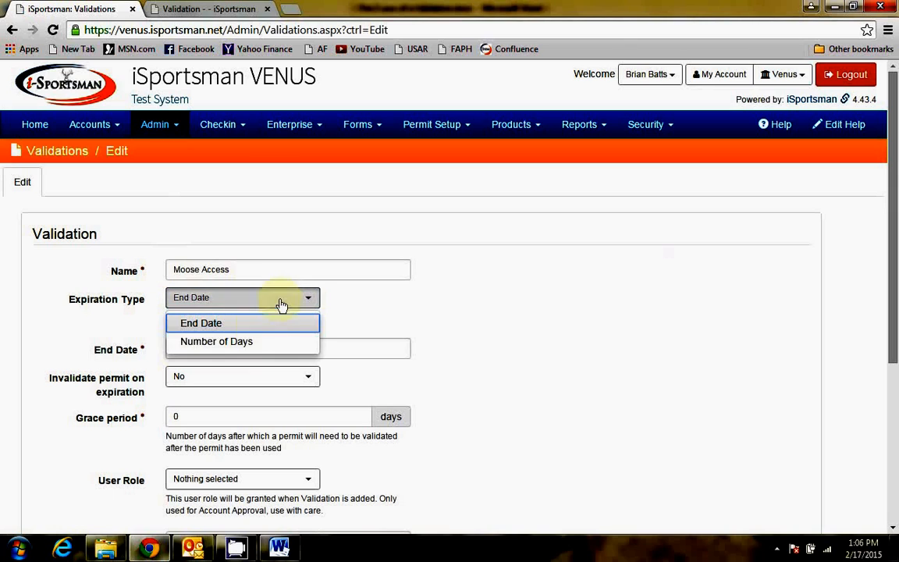
left_click(242, 343)
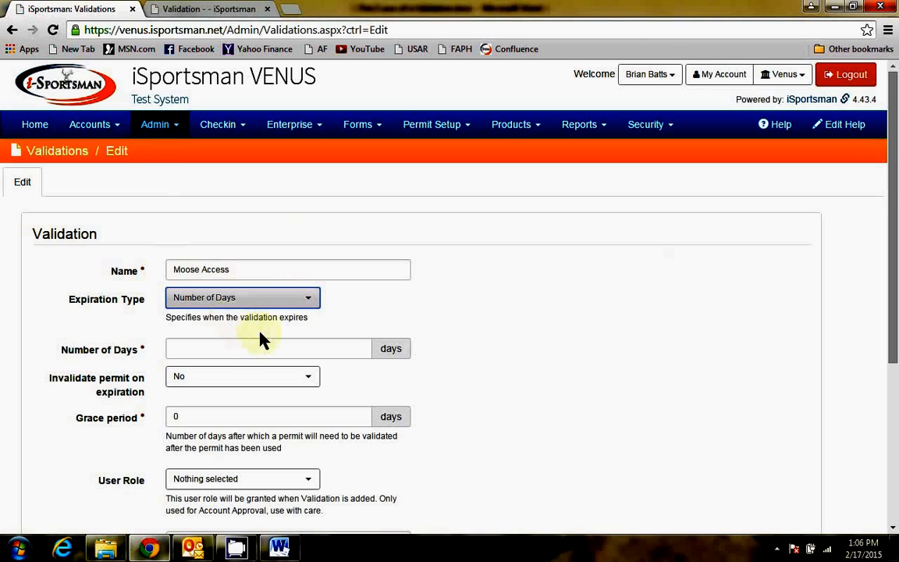
left_click(218, 349)
type("365")
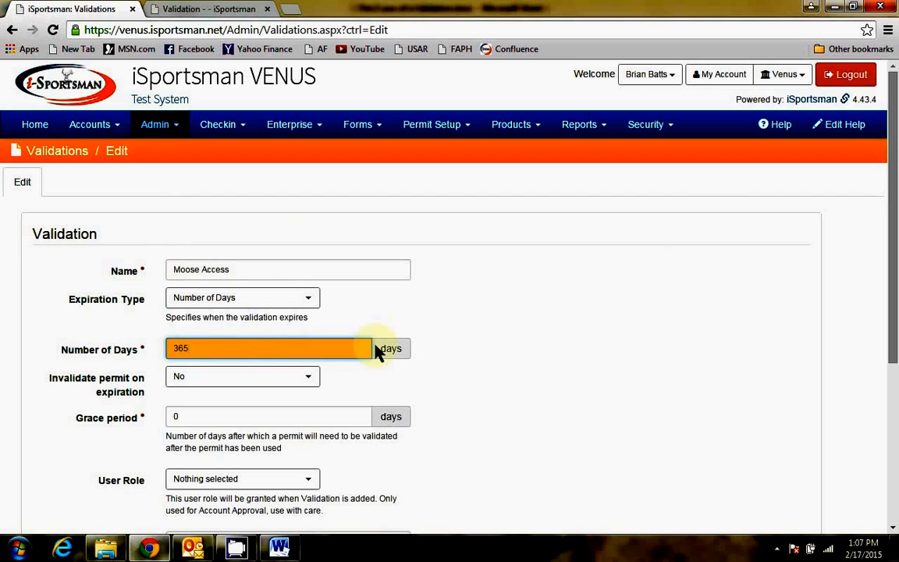
left_click(416, 314)
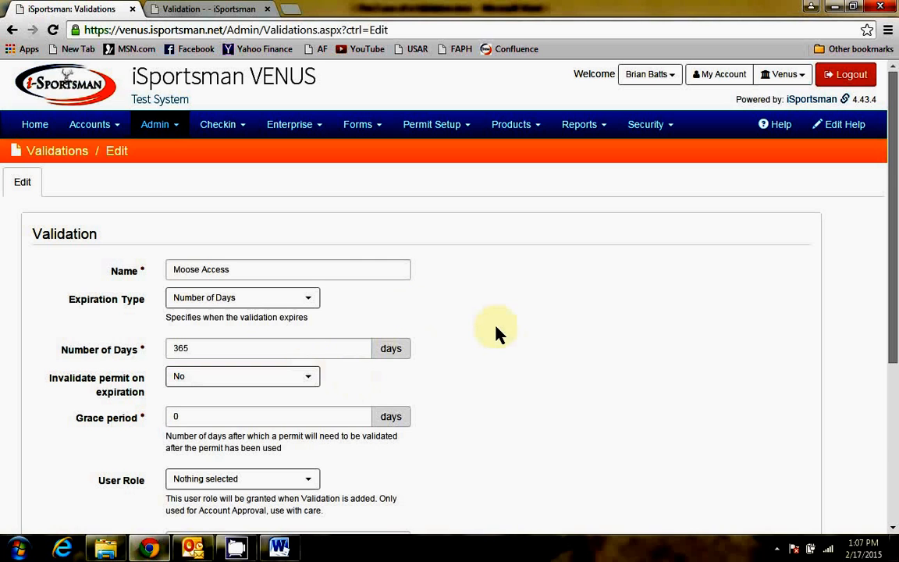
Set the validation to invalidate the permit on expiration, and keep the current color scheme when Windows asks about performance.
scroll(496, 335, "down", 2)
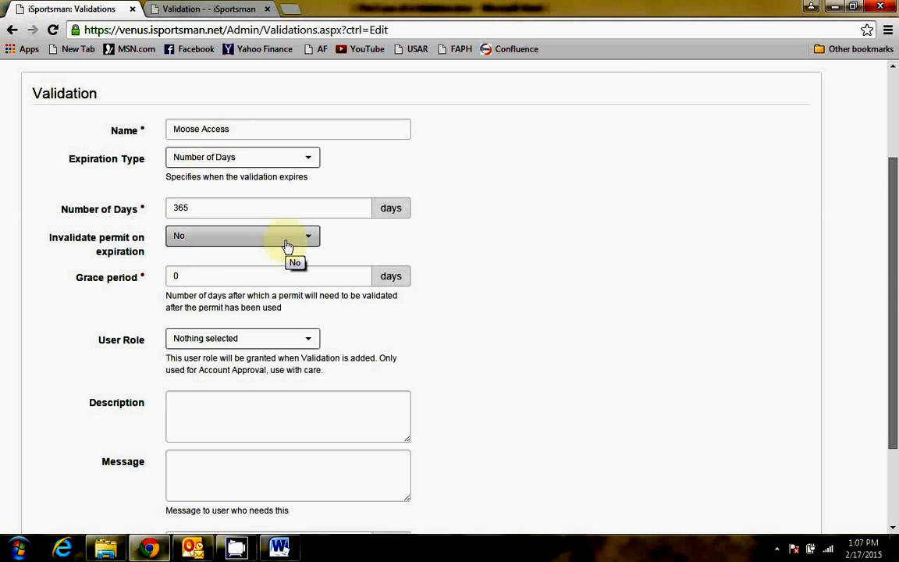
left_click(217, 242)
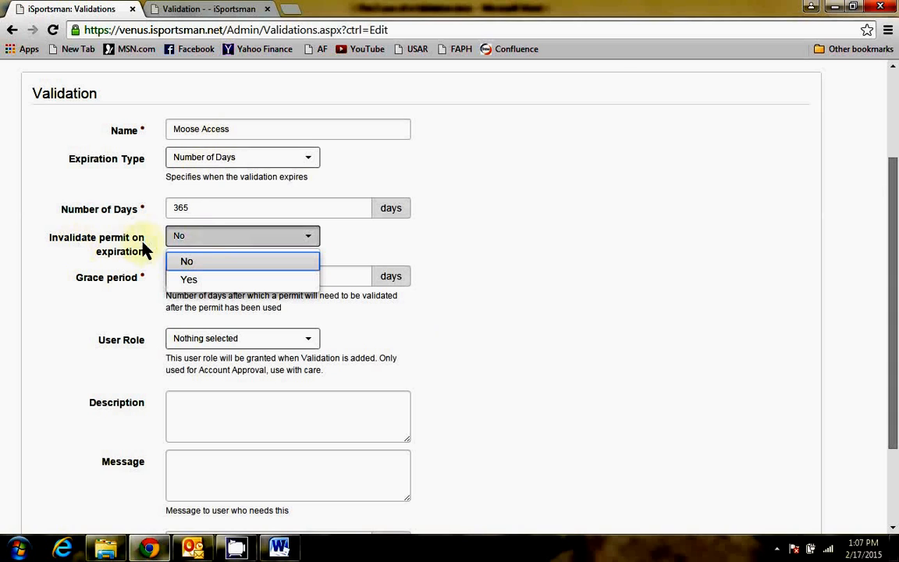
left_click(191, 281)
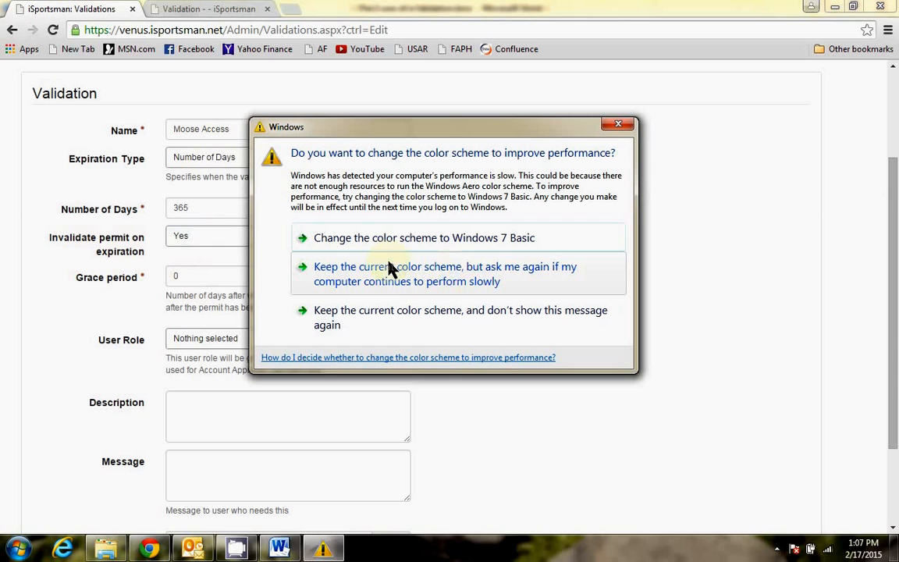
left_click(443, 281)
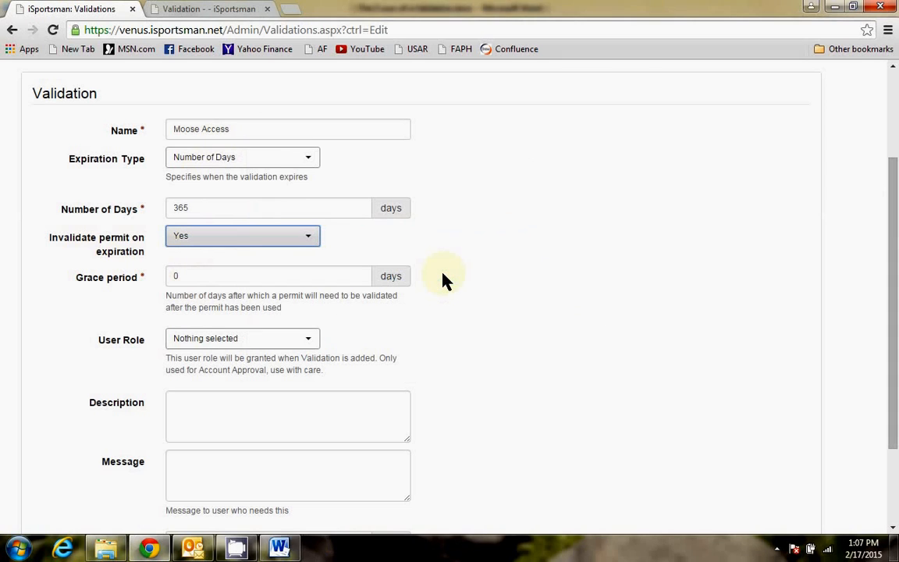
Set the validation's grace period to 2 days.
left_click(201, 276)
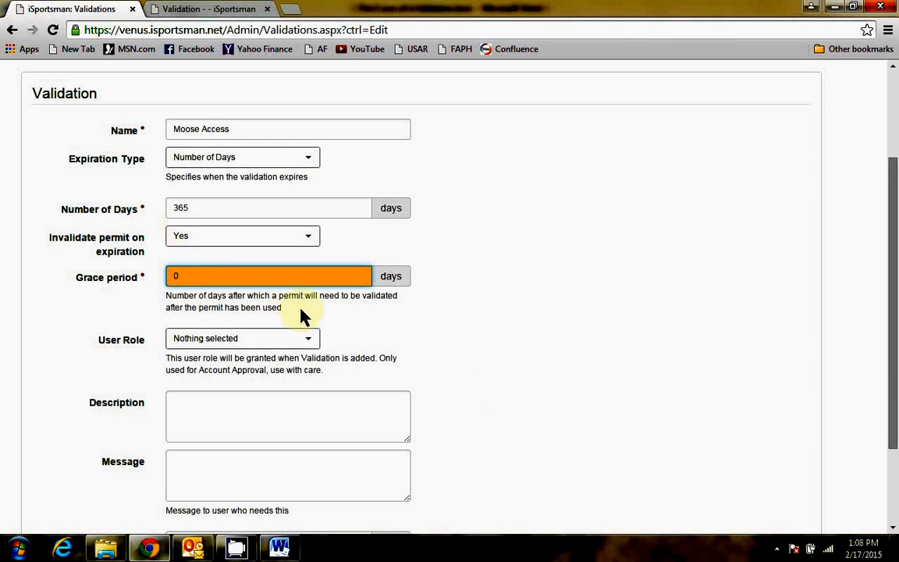
key("BackSpace")
type("2")
left_click(514, 304)
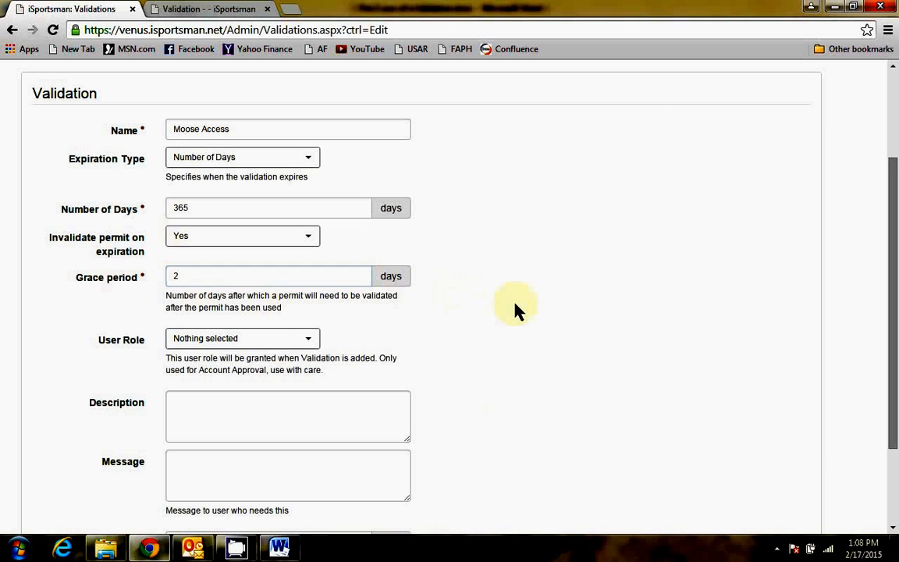
Change the grace period back to 0 days.
left_click(190, 273)
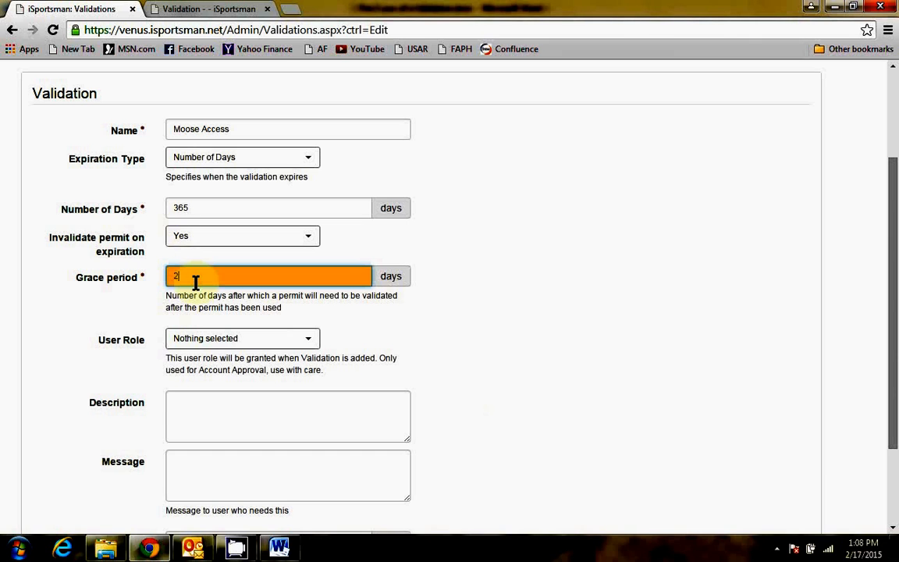
key("BackSpace")
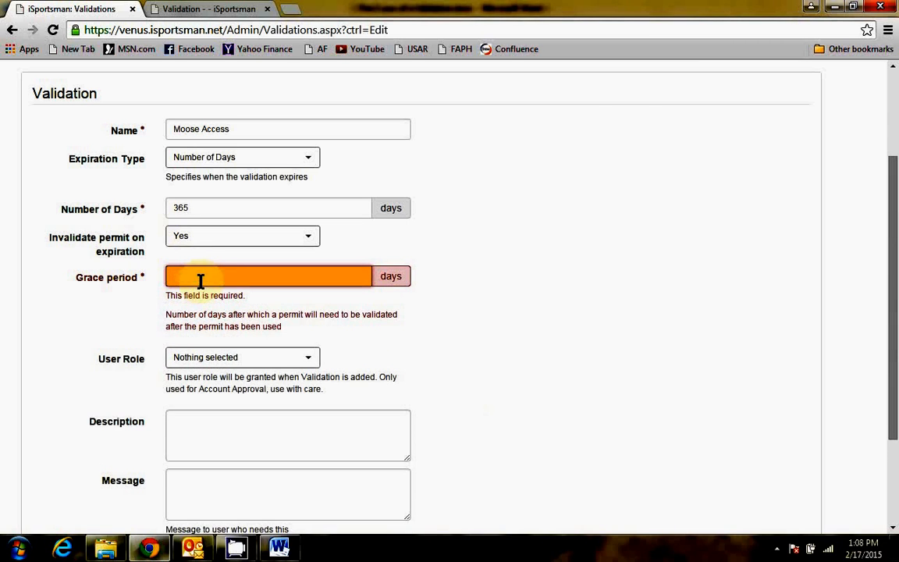
type("0")
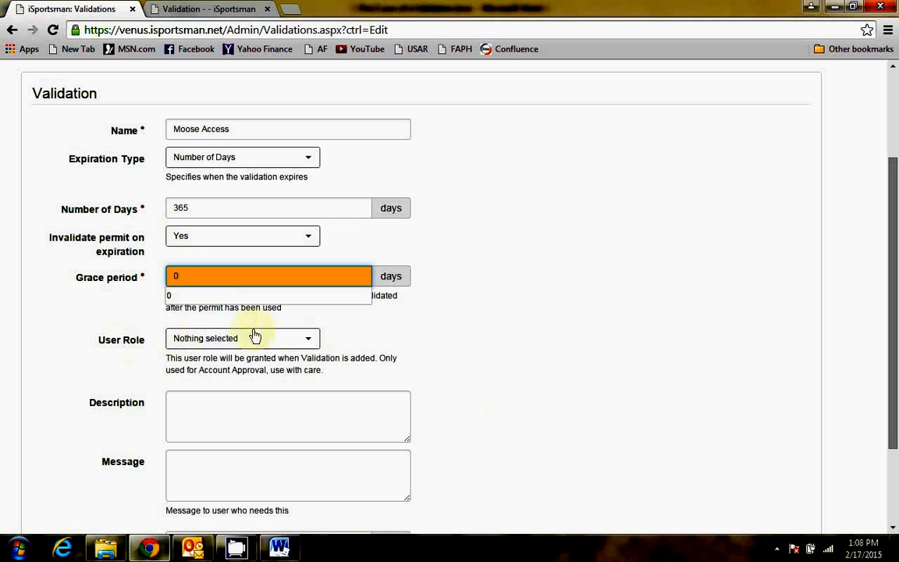
key("Escape")
Enter "This permit is not valid." as the message to users who need the validation, and highlight it for emphasis.
scroll(544, 337, "down", 2)
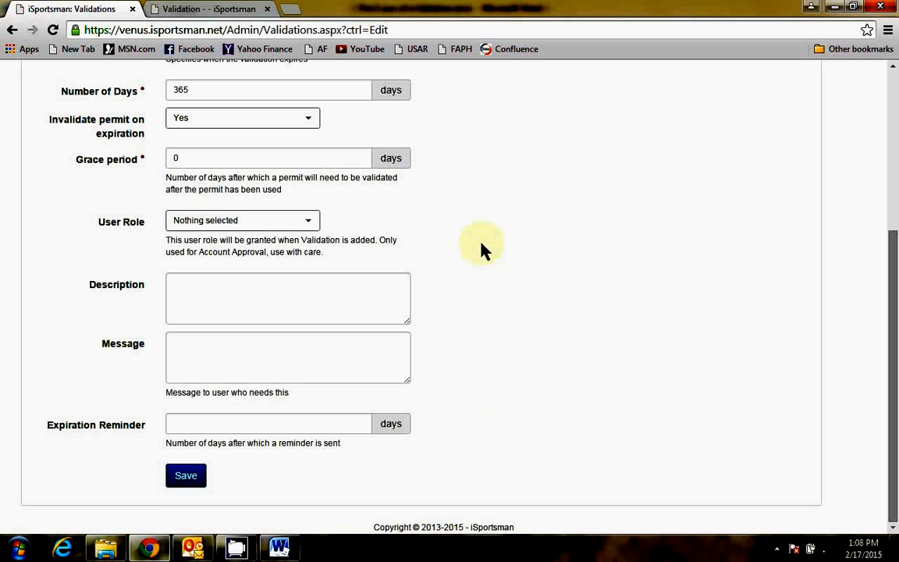
left_click(267, 347)
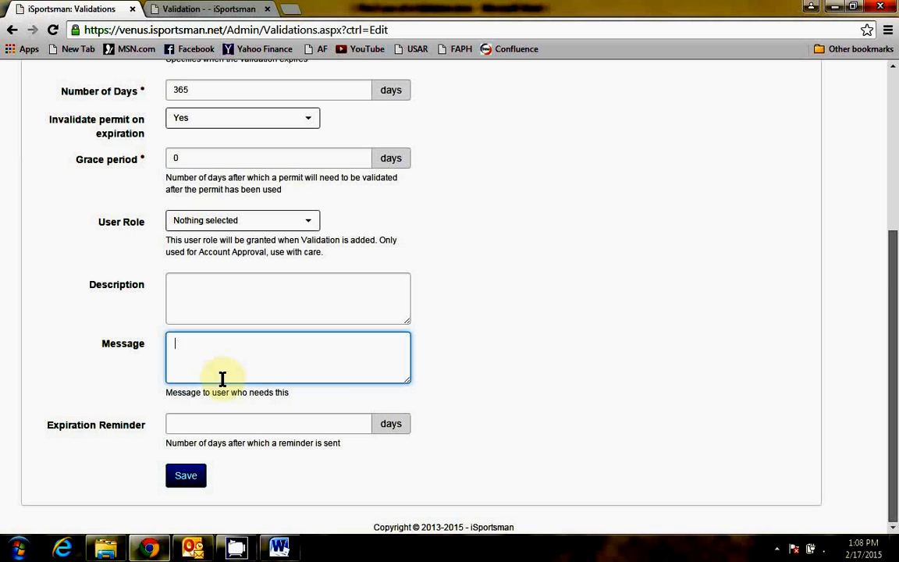
type("This permit is not valid")
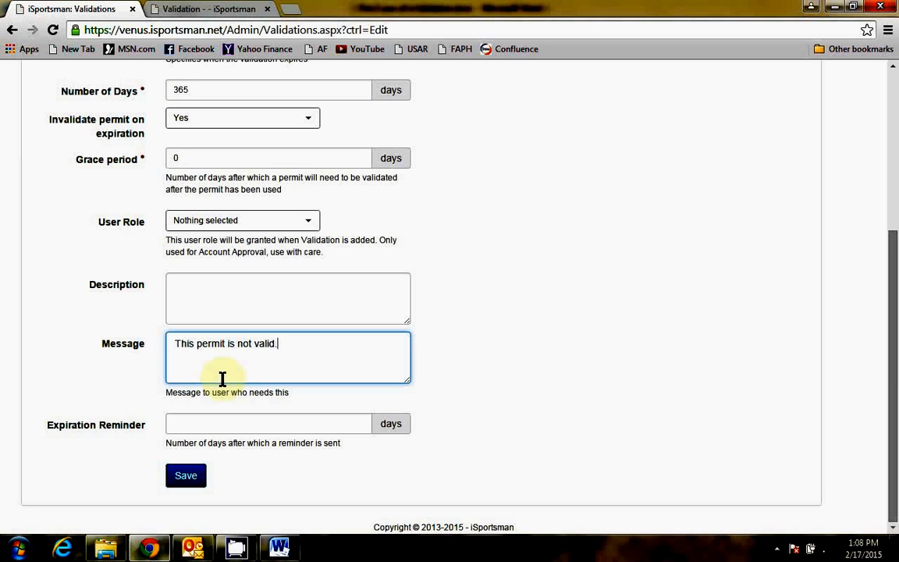
type(".")
left_click_drag(278, 344, 168, 344)
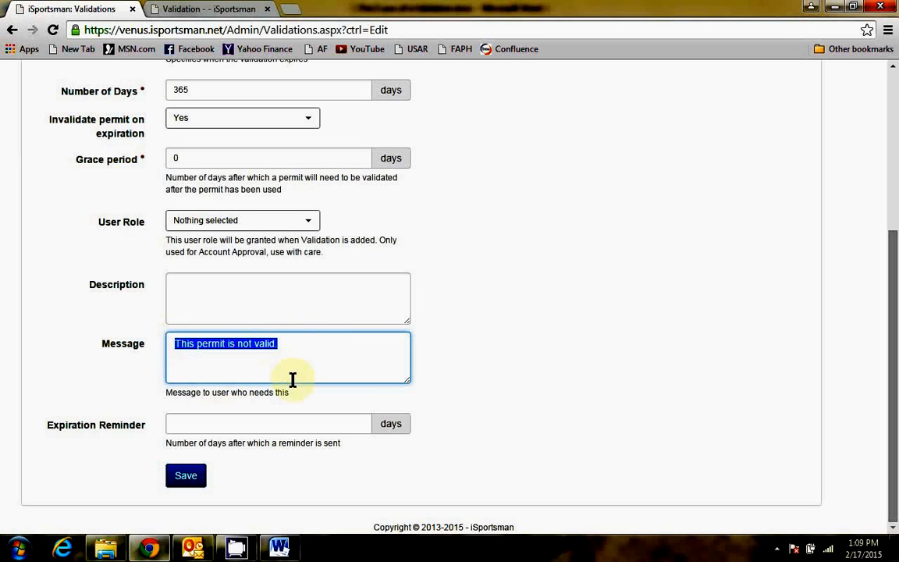
left_click(478, 329)
Review the name, validity period and message of the validation, and set its expiration reminder to 1 day.
scroll(478, 329, "up", 3)
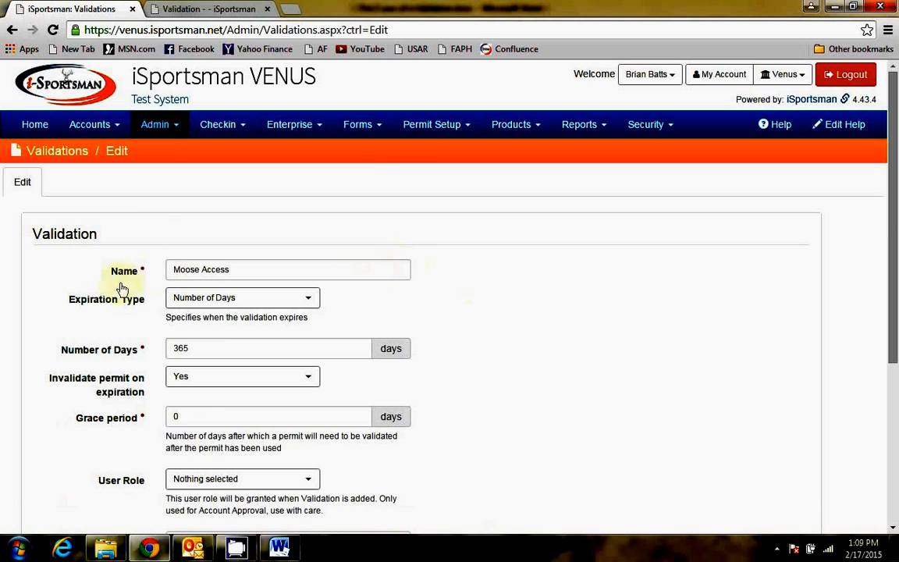
scroll(468, 349, "down", 1)
scroll(468, 348, "down", 3)
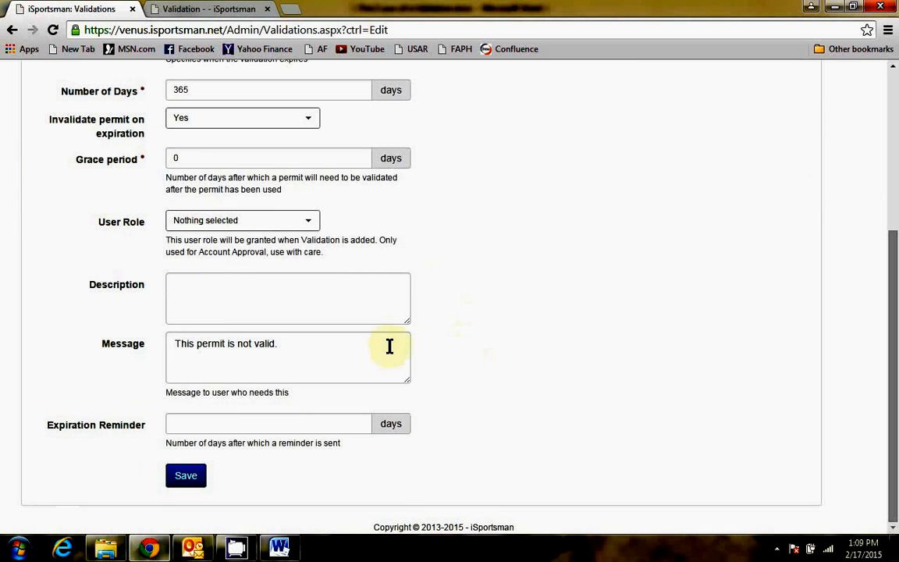
left_click(302, 422)
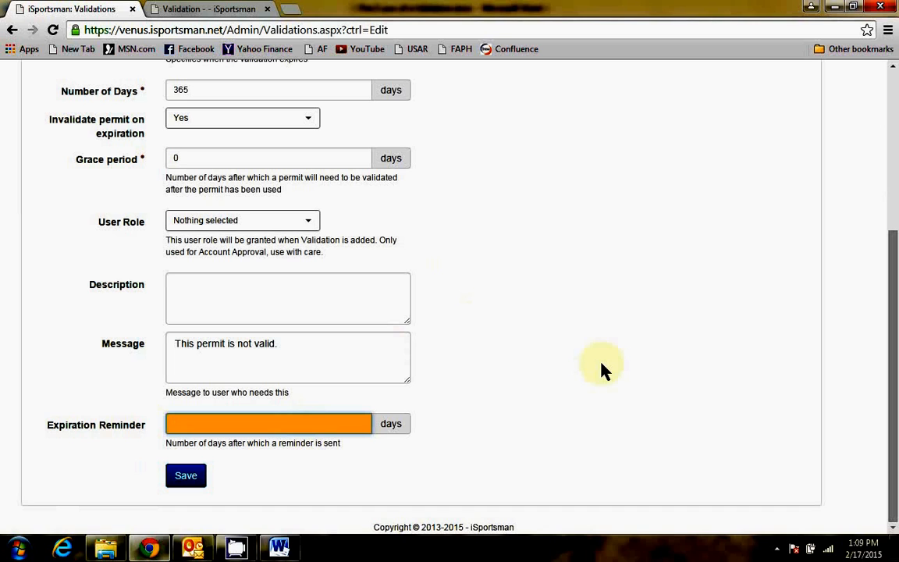
scroll(328, 266, "up", 2)
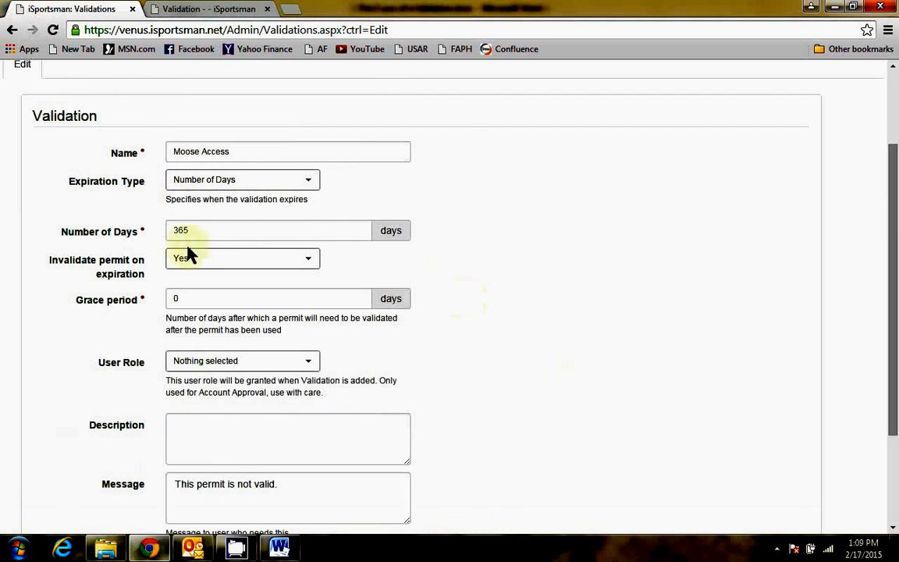
left_click(196, 228)
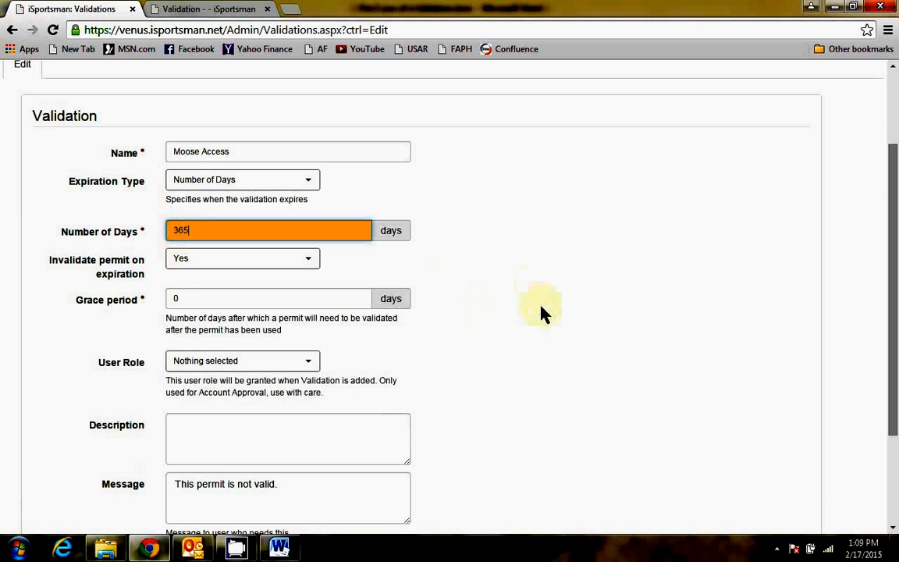
left_click(534, 291)
scroll(299, 380, "down", 2)
left_click(209, 423)
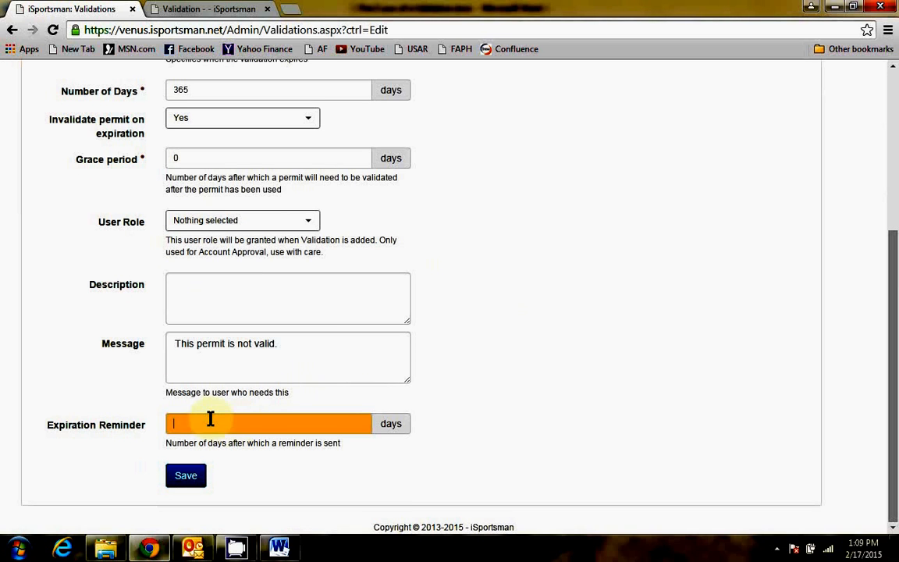
type("1")
left_click(587, 303)
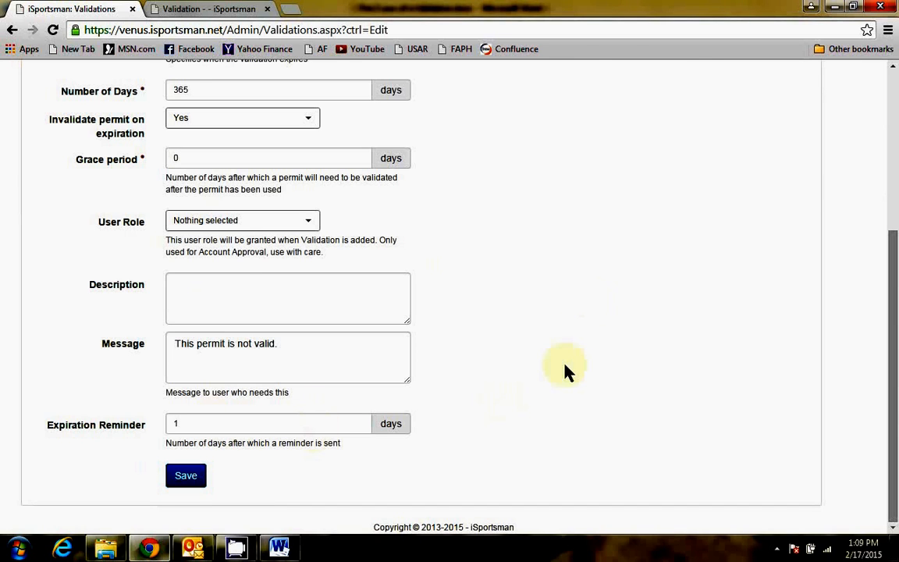
Leave the Moose Access form without saving and return to the Validation Types list.
scroll(568, 371, "up", 4)
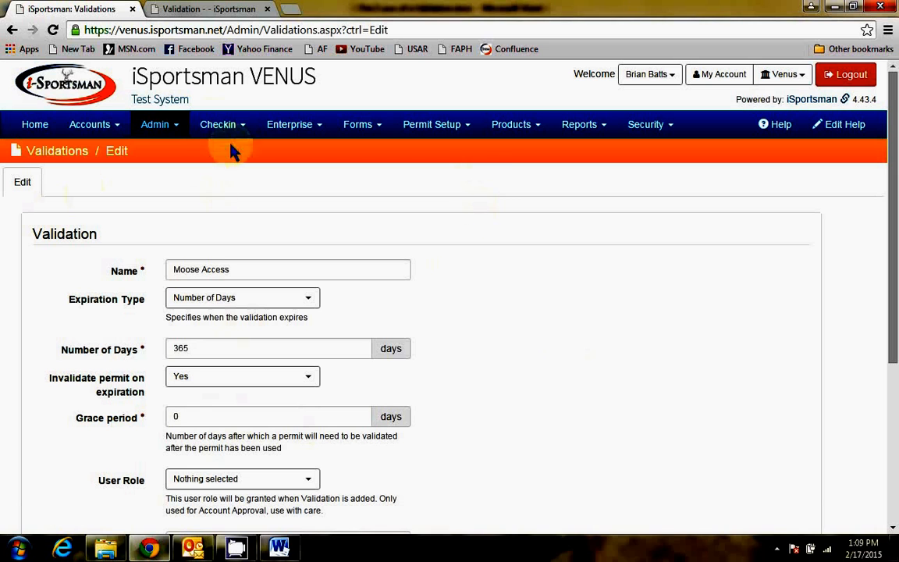
left_click(156, 124)
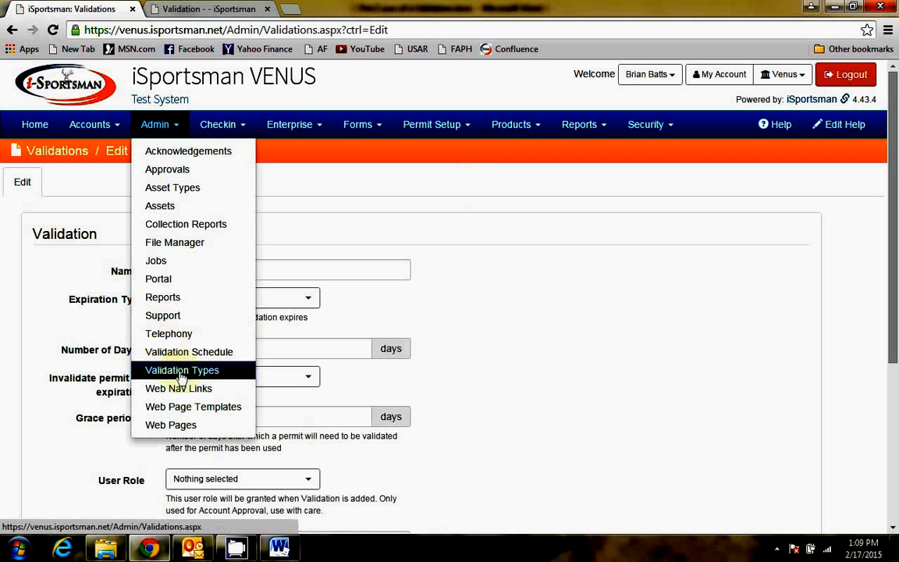
left_click(178, 371)
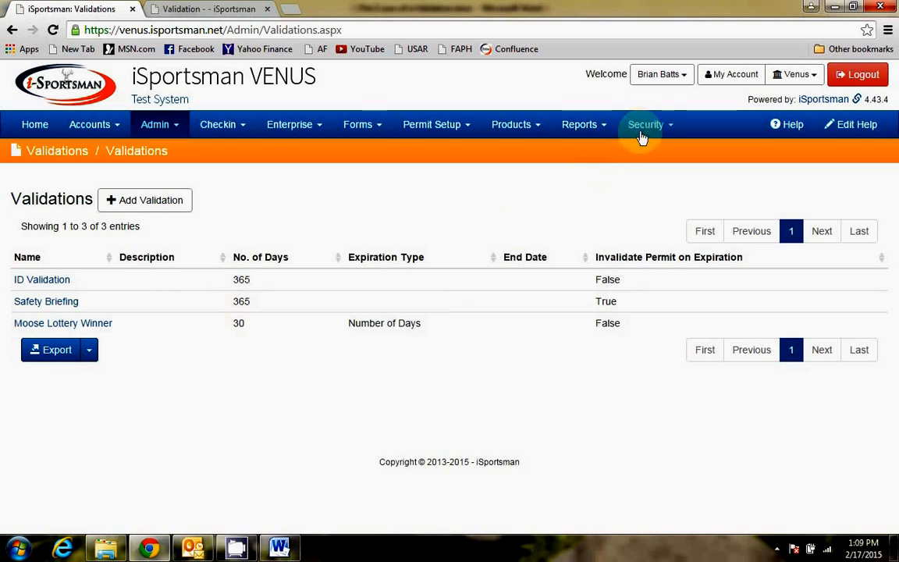
Open the Validation Schedule list and start a blank form for a new validation schedule.
left_click(154, 133)
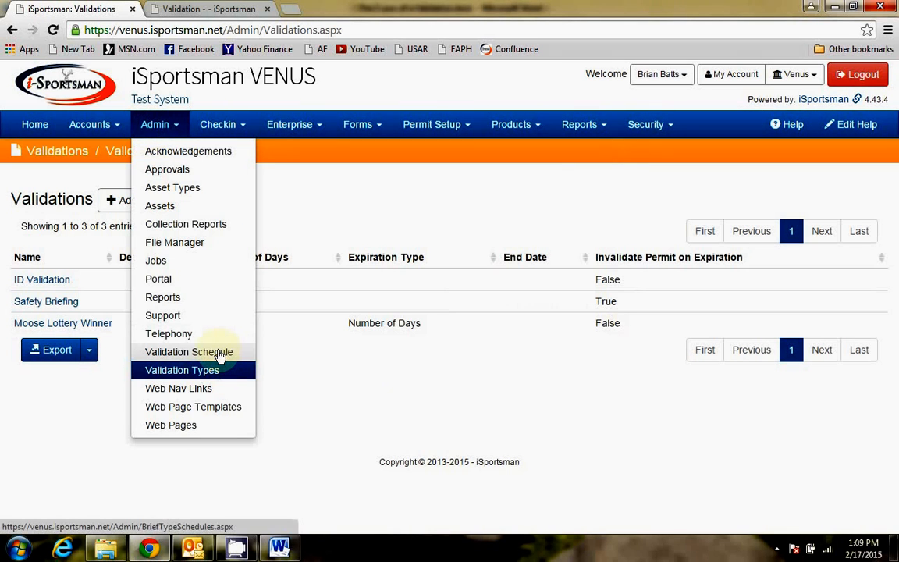
left_click(219, 355)
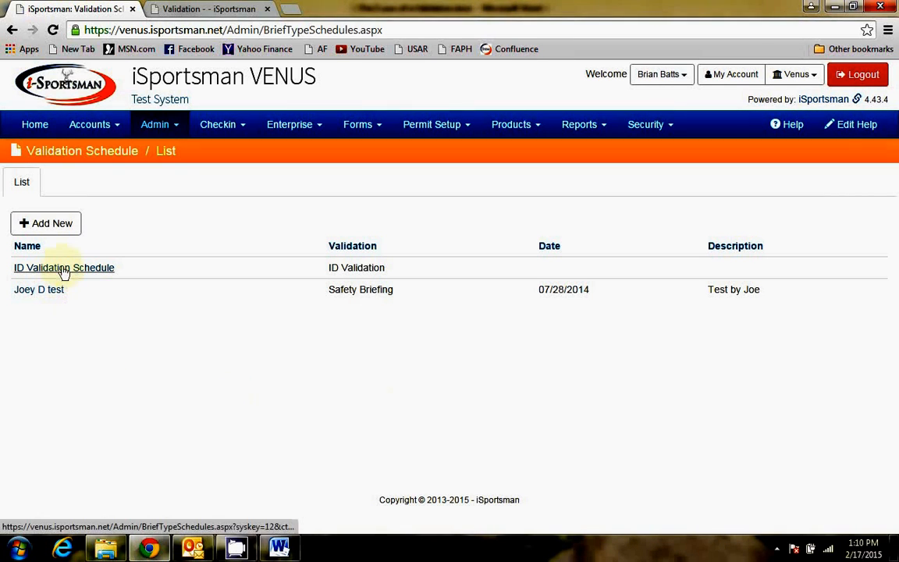
left_click(52, 224)
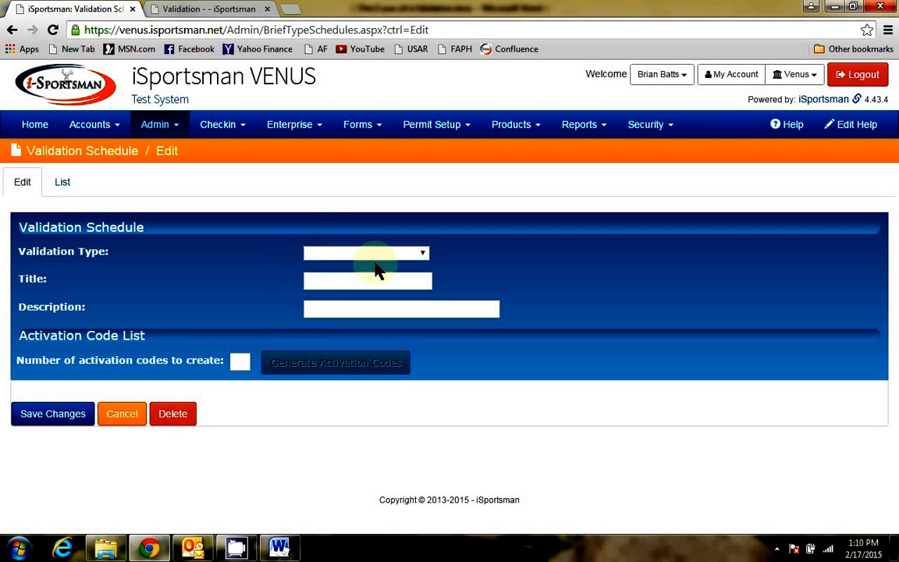
Set the new schedule's validation type to Safety Briefing, title it "Safety Briefing Schedule", and save it.
left_click(371, 255)
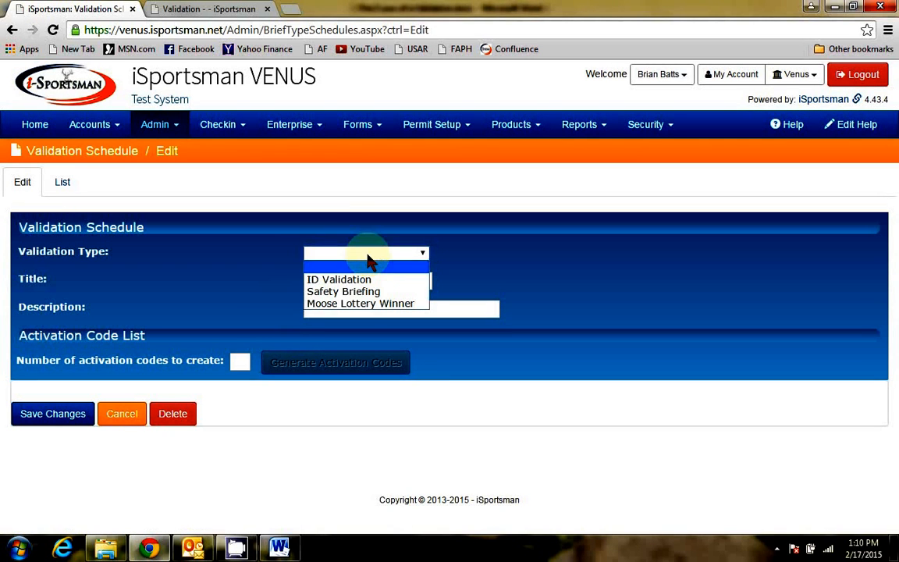
left_click(350, 291)
left_click(325, 273)
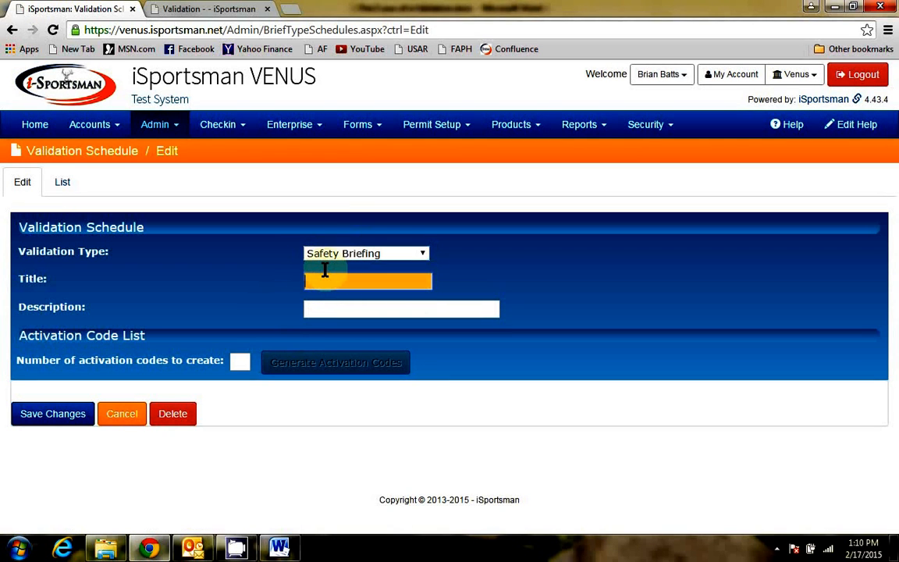
type("Safety Briefing Sc")
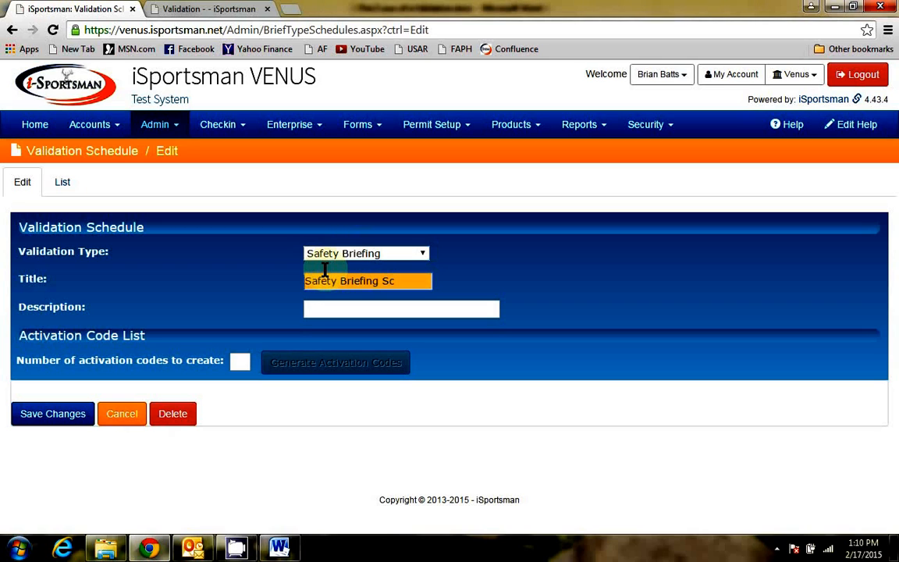
type("hedule")
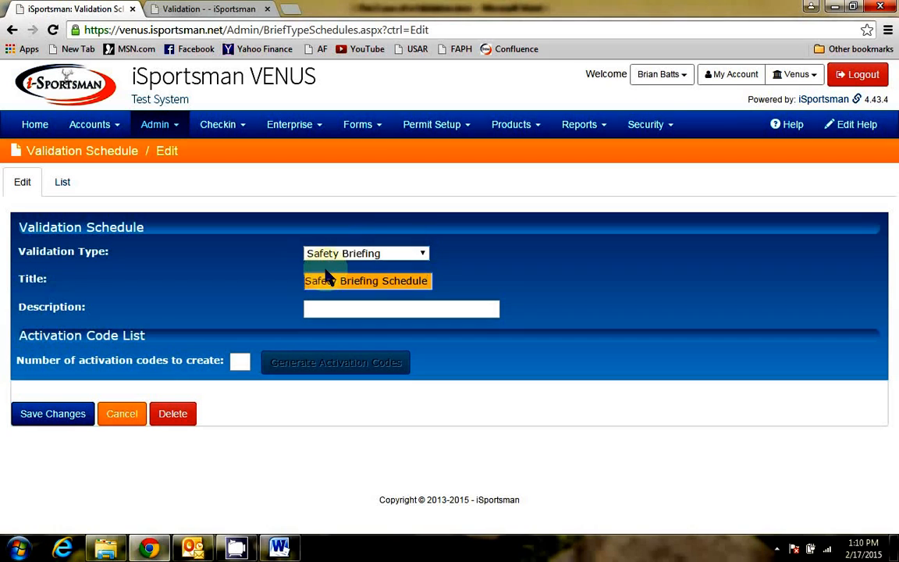
left_click(55, 414)
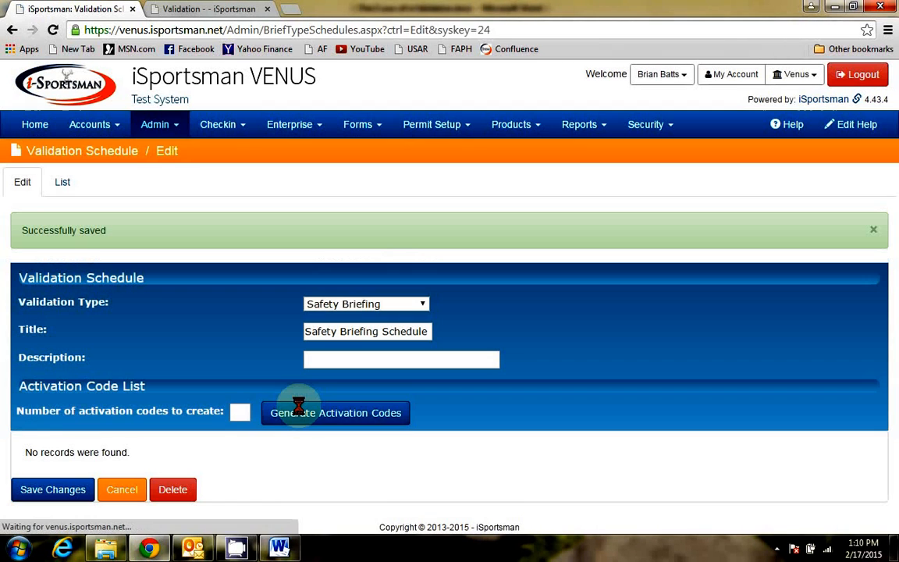
Generate 100 activation codes for the Safety Briefing Schedule and look through the code list to its end.
left_click(240, 412)
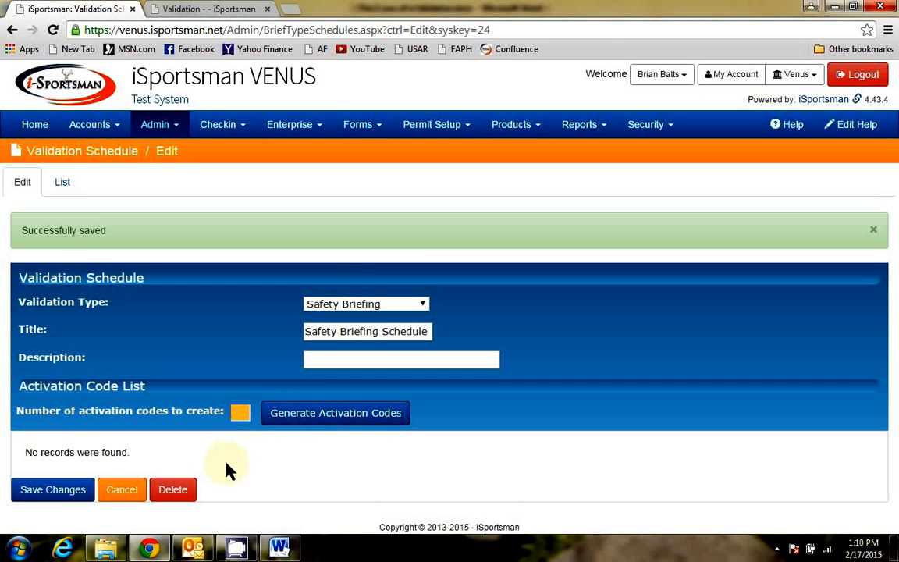
type("100")
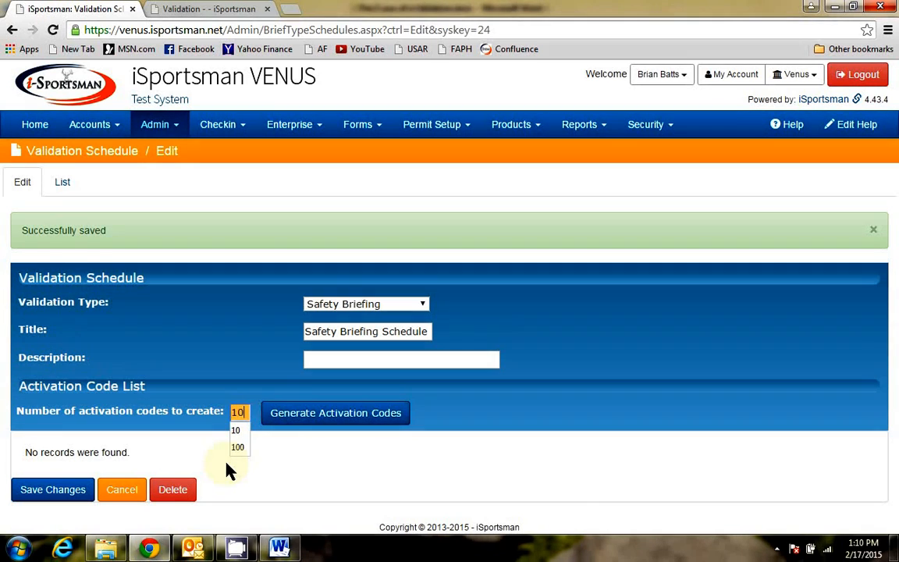
left_click(333, 418)
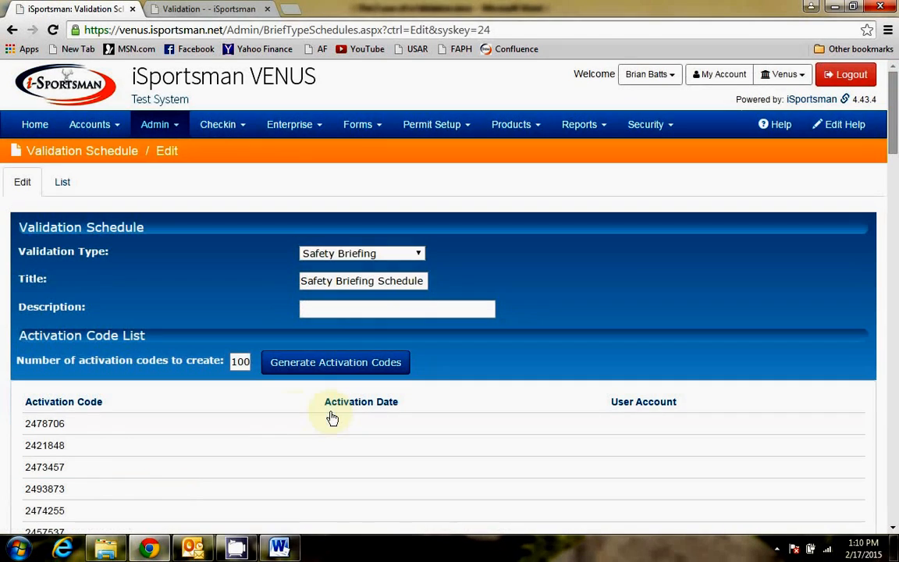
scroll(305, 420, "down", 5)
scroll(297, 420, "down", 3)
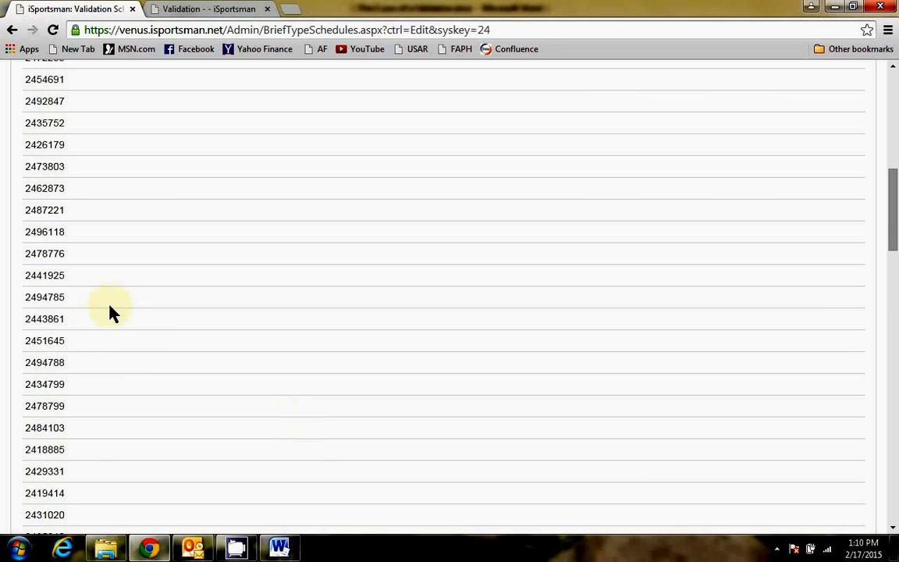
scroll(109, 307, "down", 20)
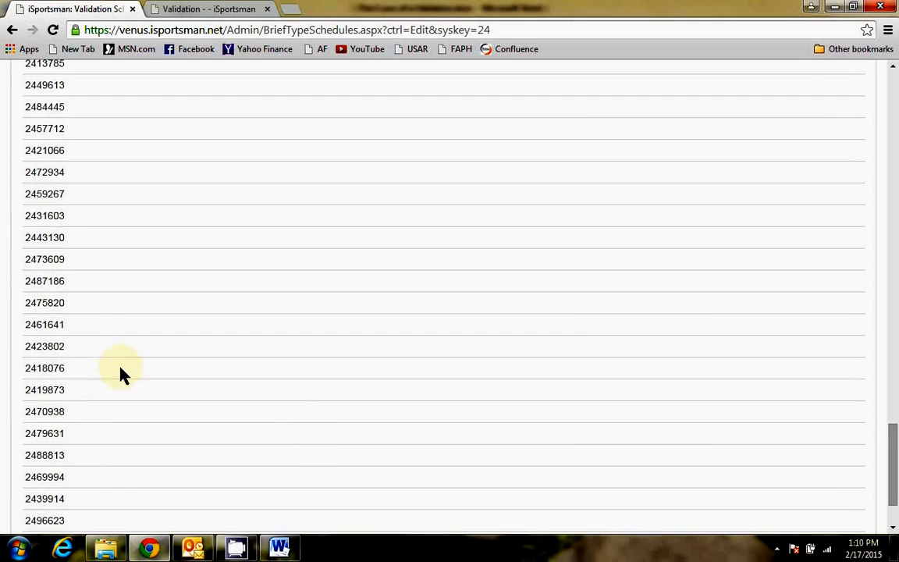
scroll(119, 373, "down", 2)
Open the print preview of the activation codes and examine the slips, highlighting the third slip of the first row and its code.
left_click(133, 494)
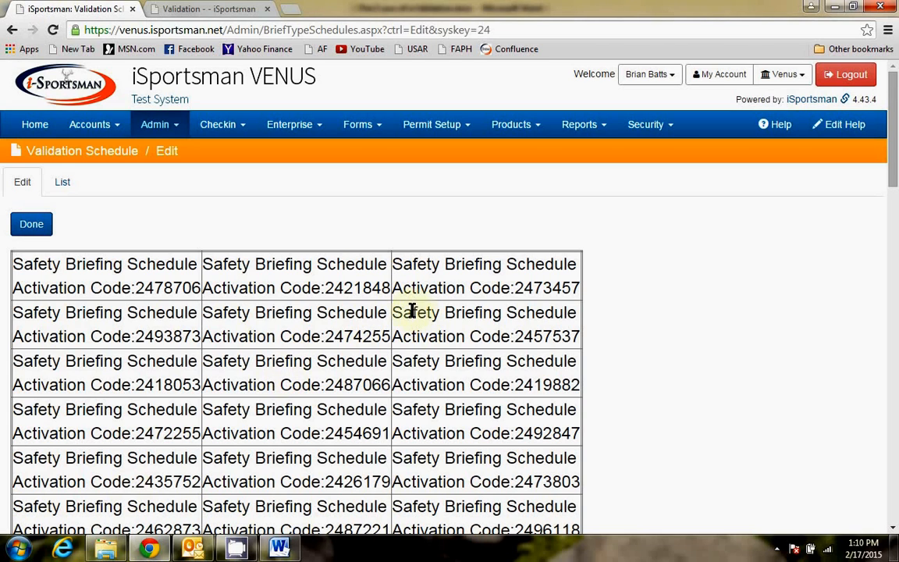
left_click_drag(393, 258, 578, 289)
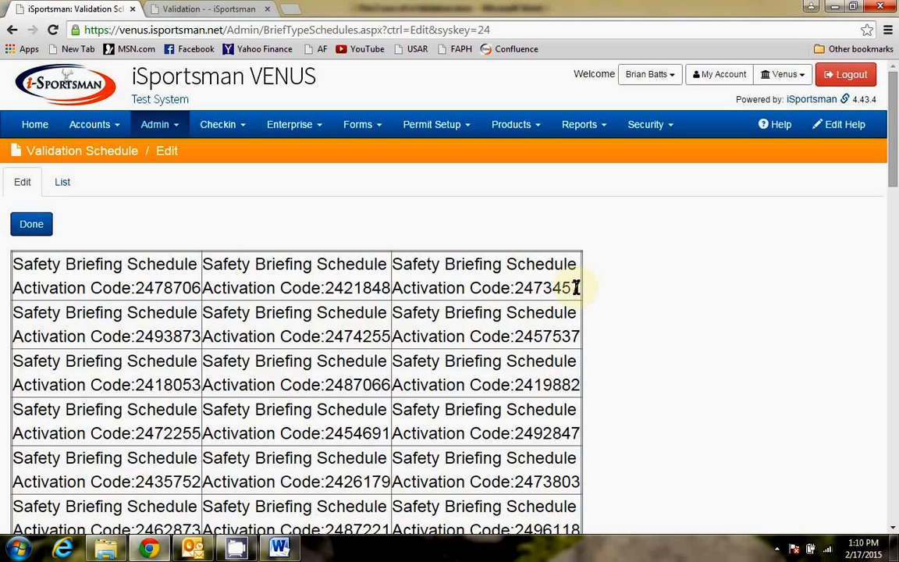
left_click_drag(574, 288, 395, 263)
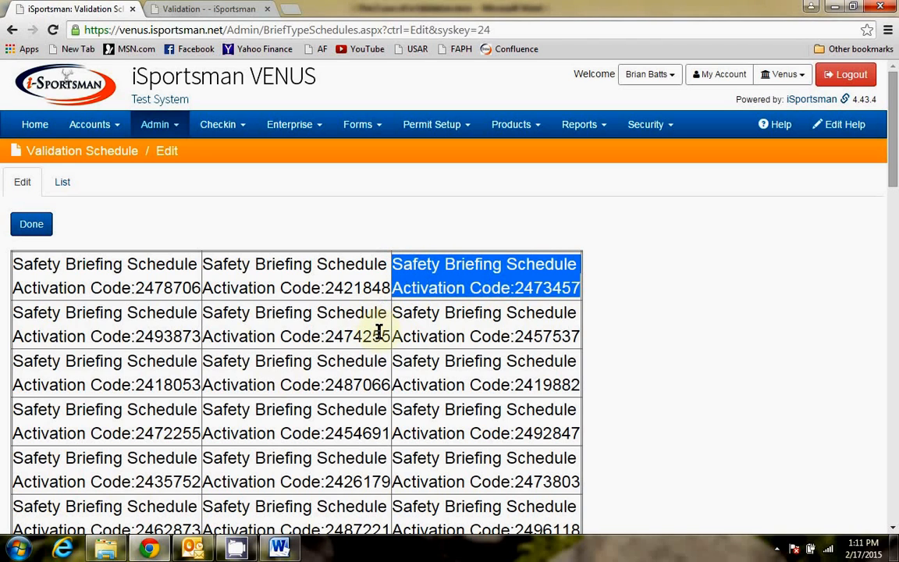
left_click_drag(515, 288, 580, 289)
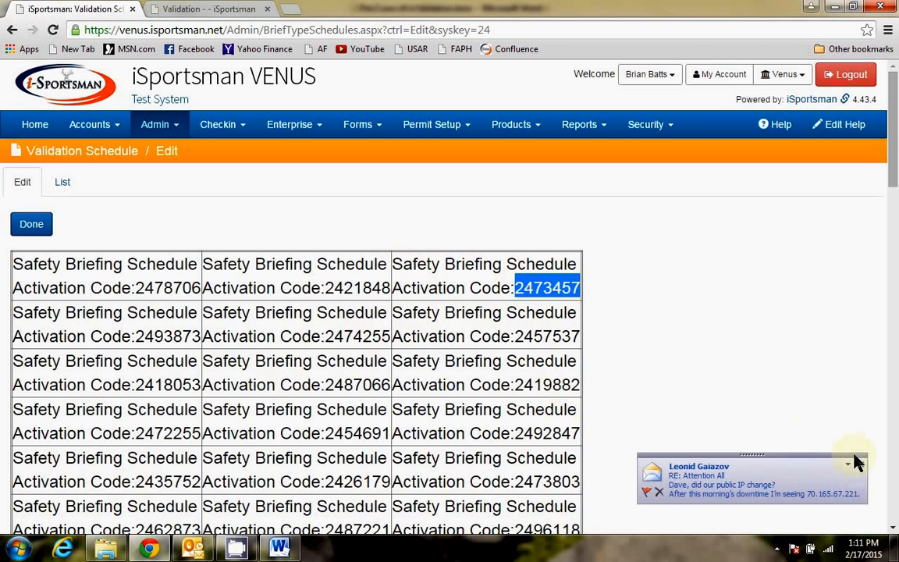
left_click(860, 467)
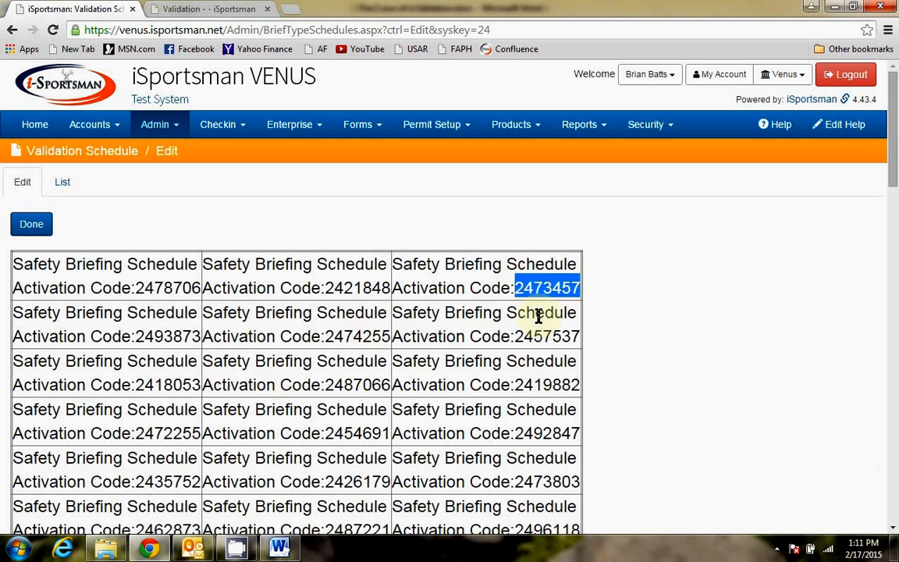
left_click_drag(516, 288, 577, 287)
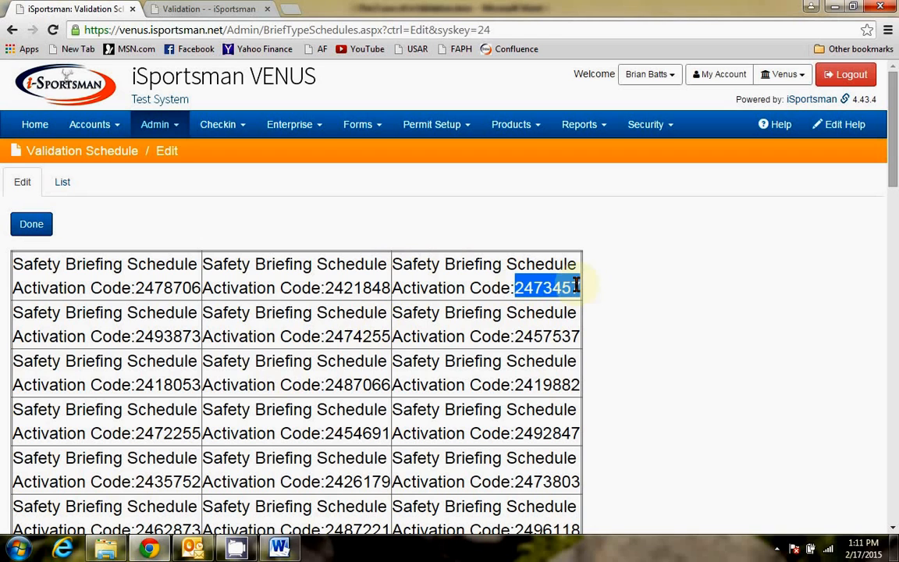
scroll(593, 297, "down", 5)
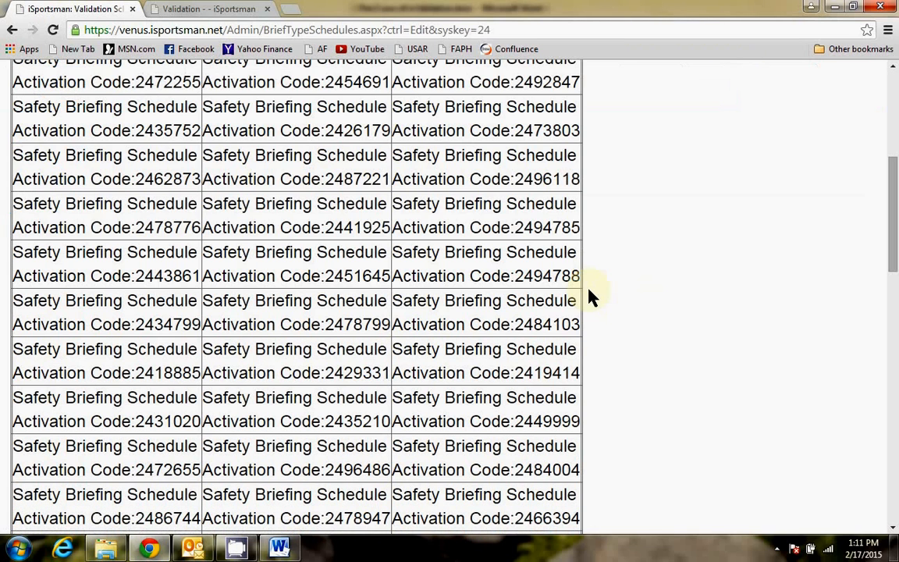
scroll(566, 293, "up", 5)
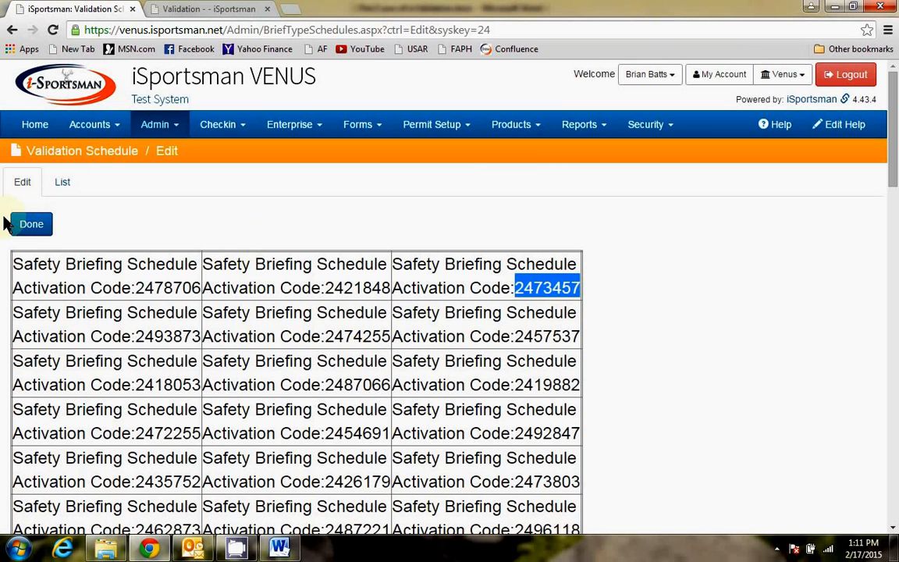
Close the print preview and save the Safety Briefing Schedule with its activation codes.
left_click(25, 224)
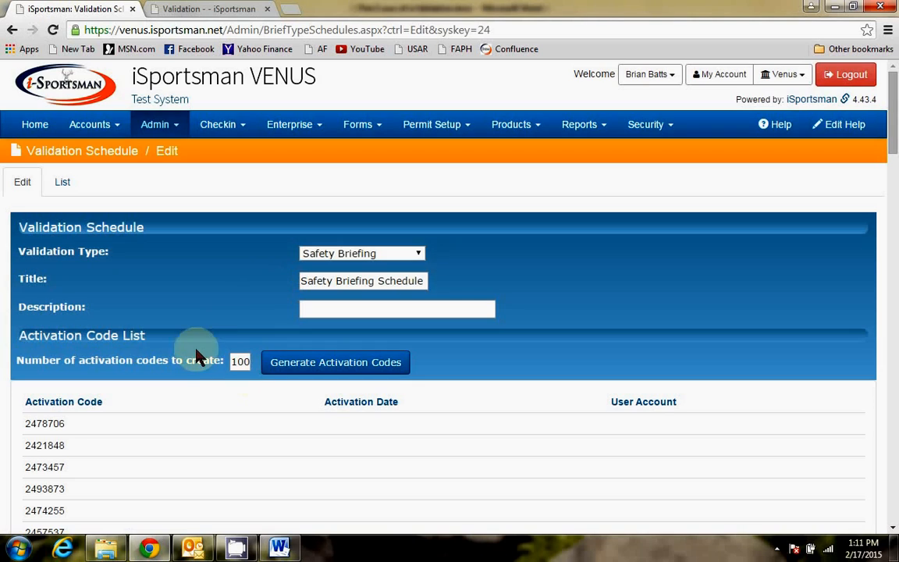
scroll(197, 355, "down", 20)
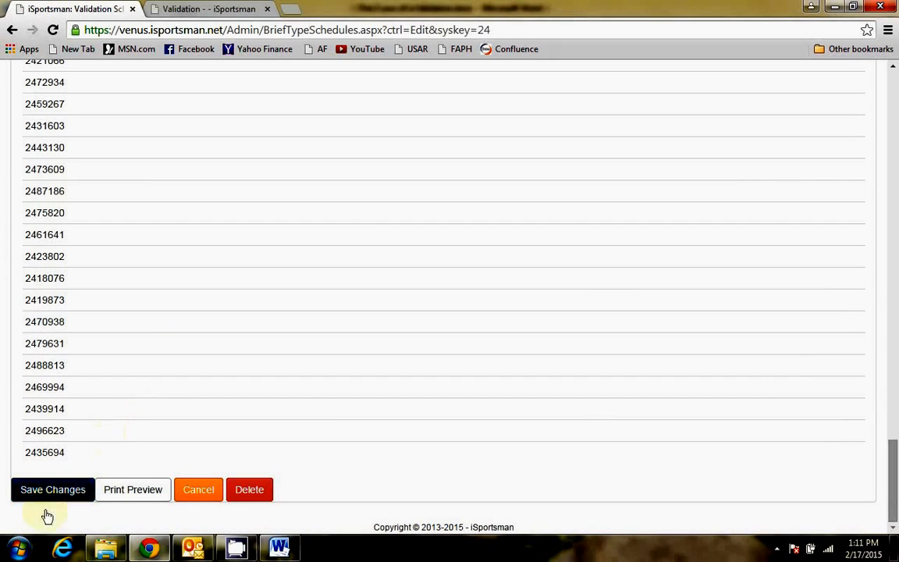
left_click(22, 490)
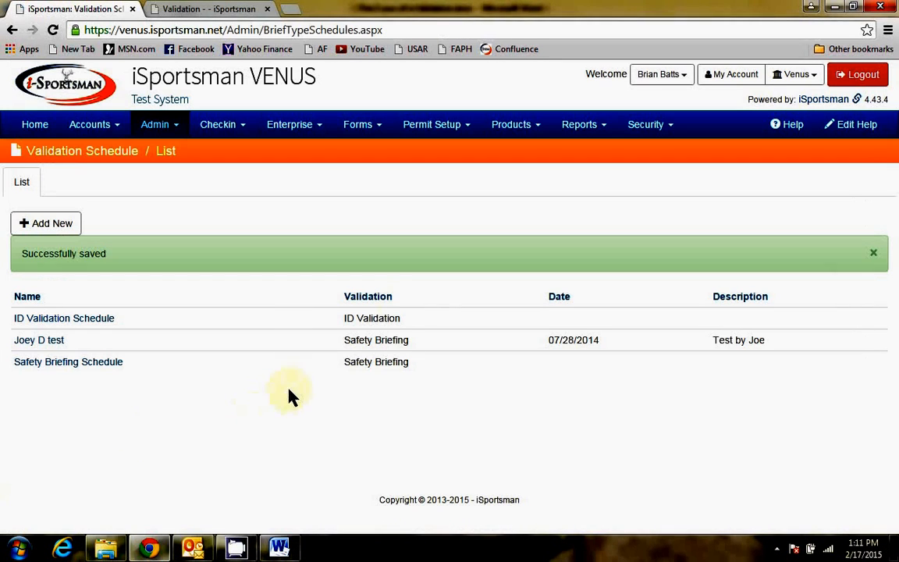
Open the account home page and submit the previously highlighted activation code as the validation code.
left_click(728, 78)
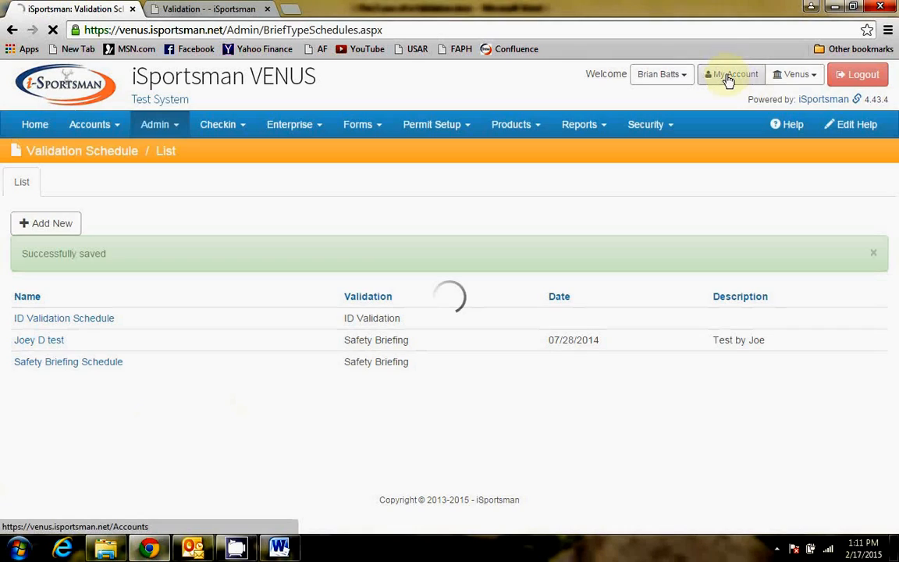
scroll(251, 429, "down", 1)
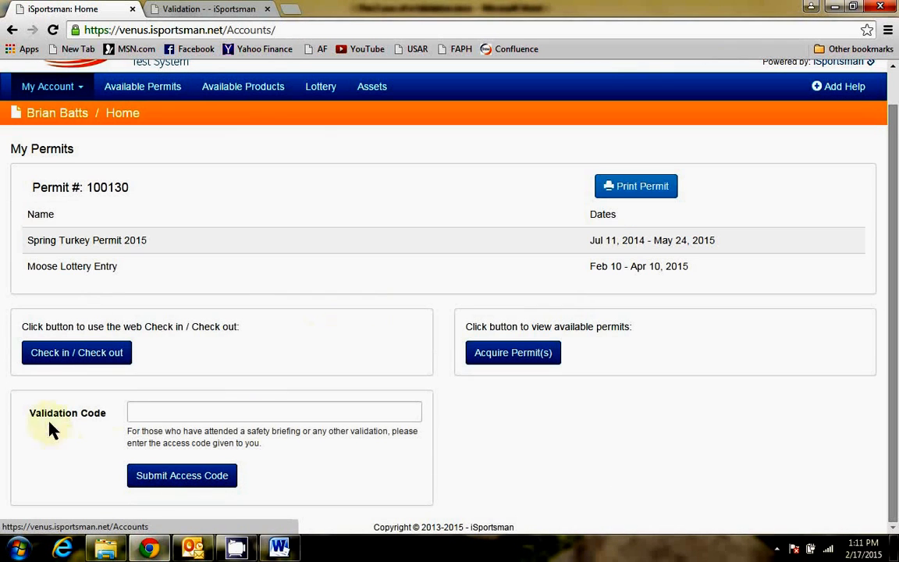
left_click(144, 414)
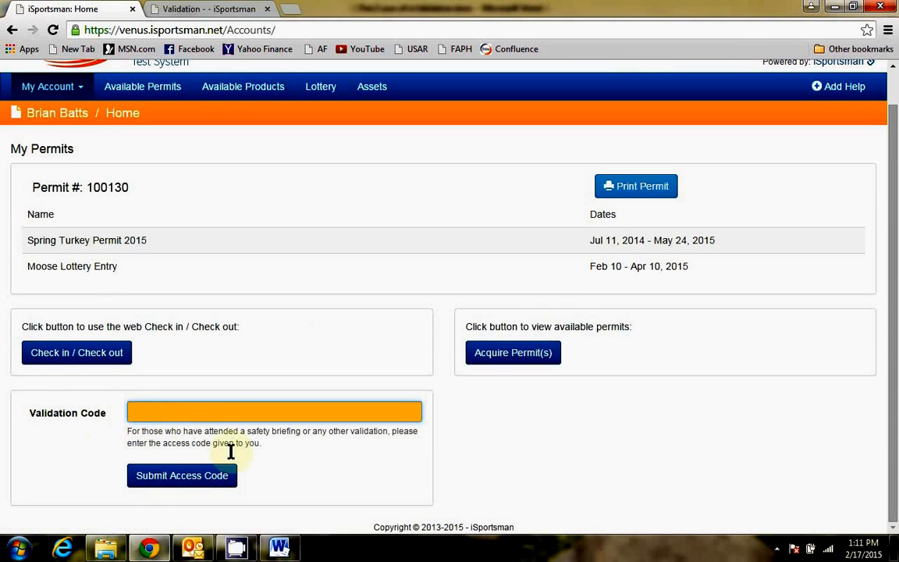
type("2473457")
left_click(188, 478)
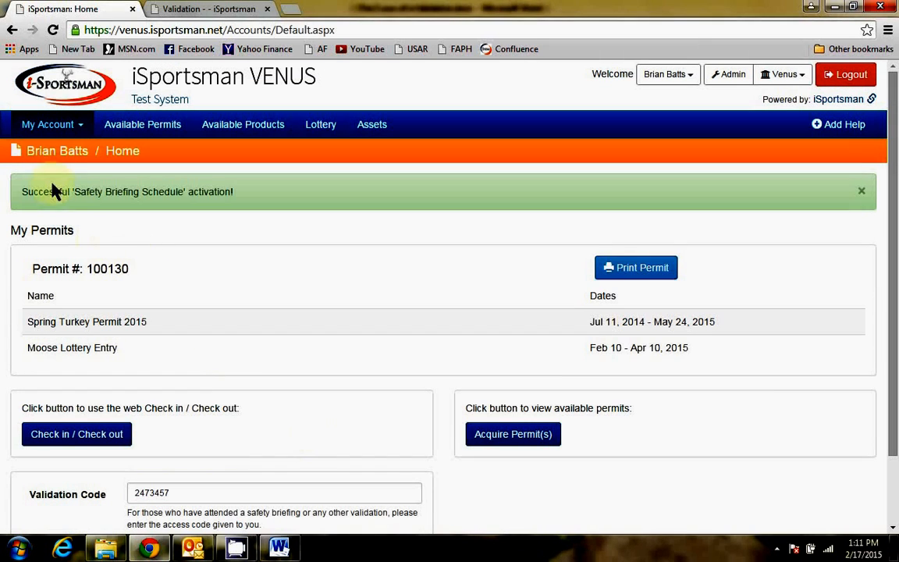
left_click_drag(184, 192, 71, 193)
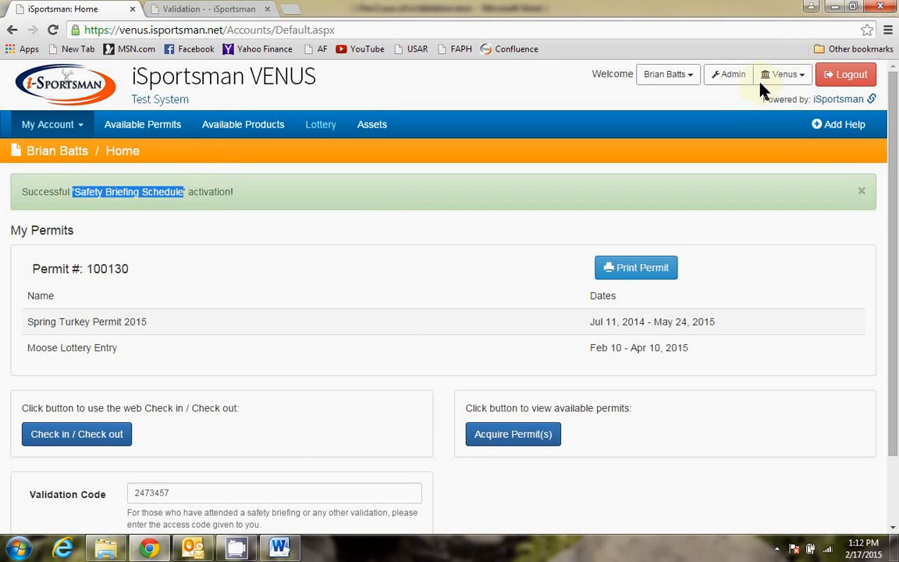
Switch to The 3 uses of a Validation.docx in Word, review it through to the manual validations, and return to the browser.
left_click(279, 549)
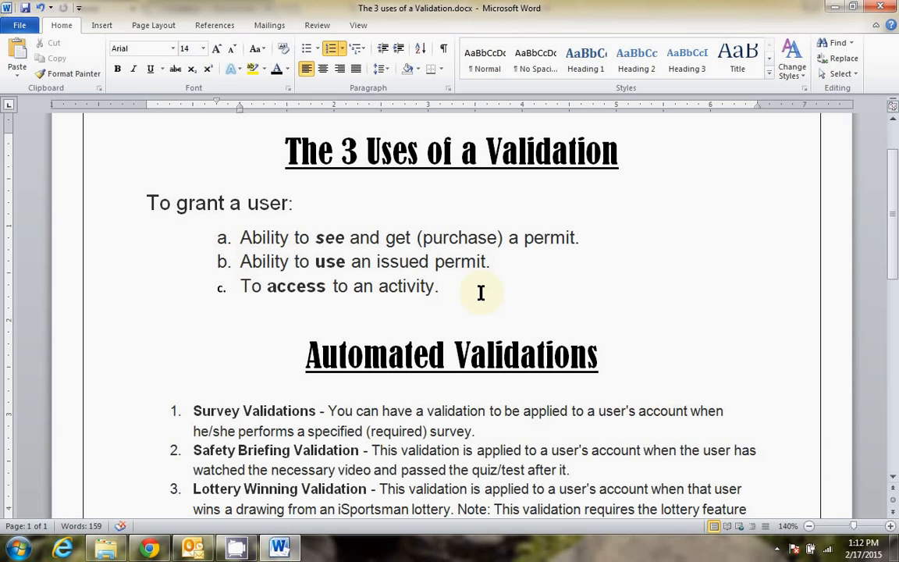
scroll(477, 289, "down", 8)
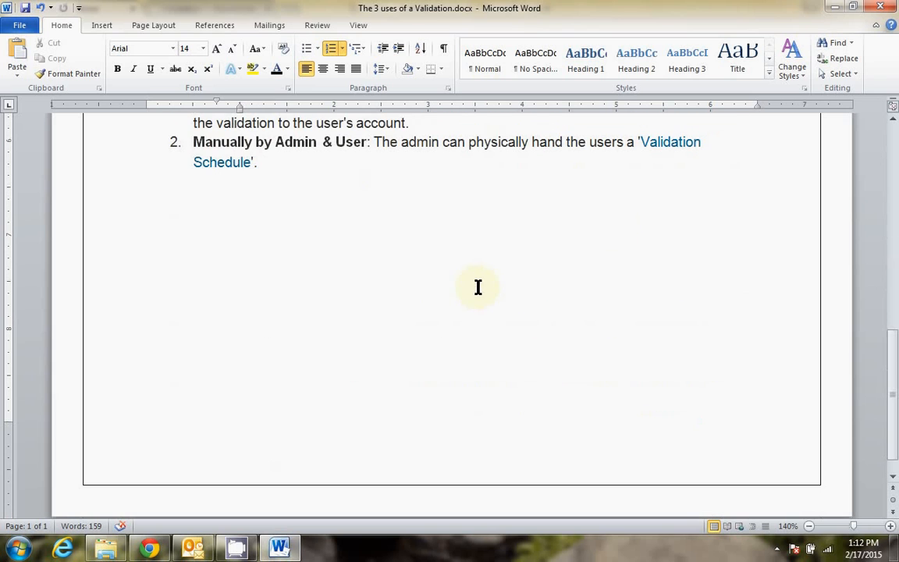
left_click(833, 8)
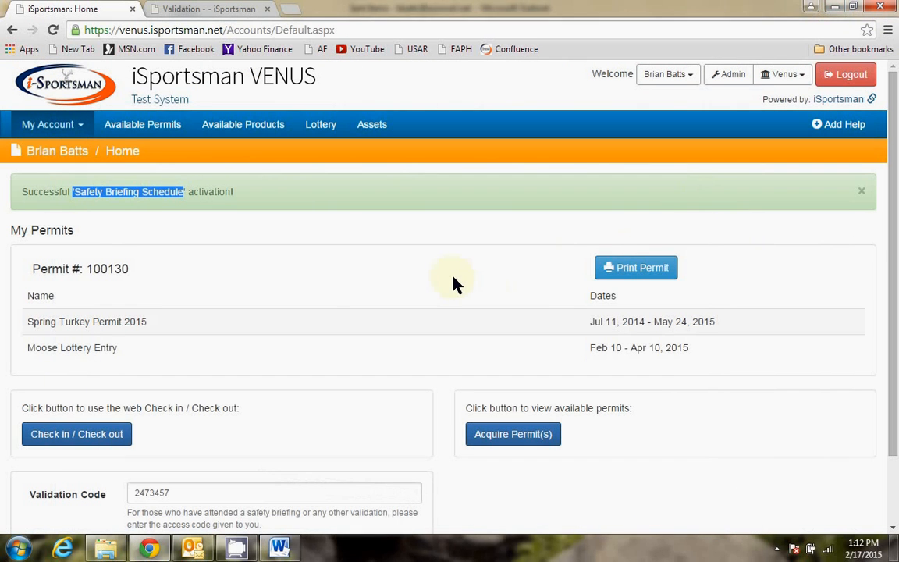
left_click(236, 548)
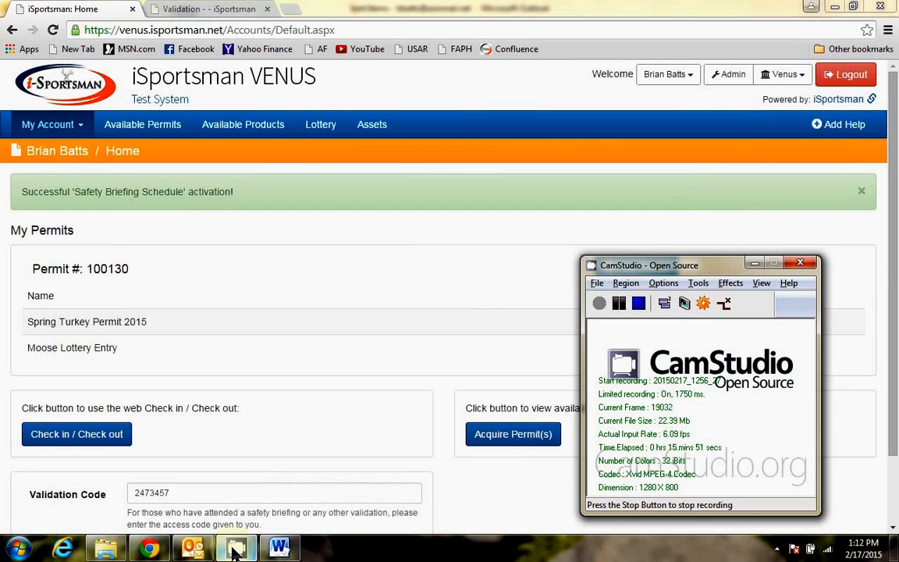